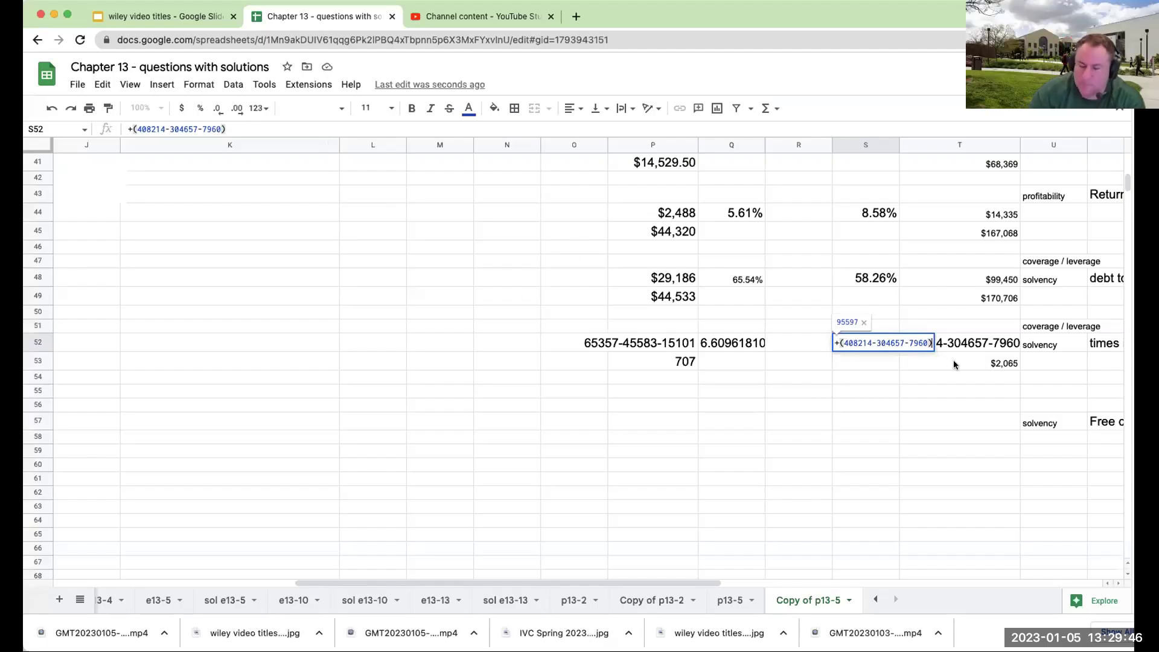
Step: Append /2065 to S52 so Walmart's times interest earned calculates to 46.2939467
{"action": "type", "text": "/2065"}
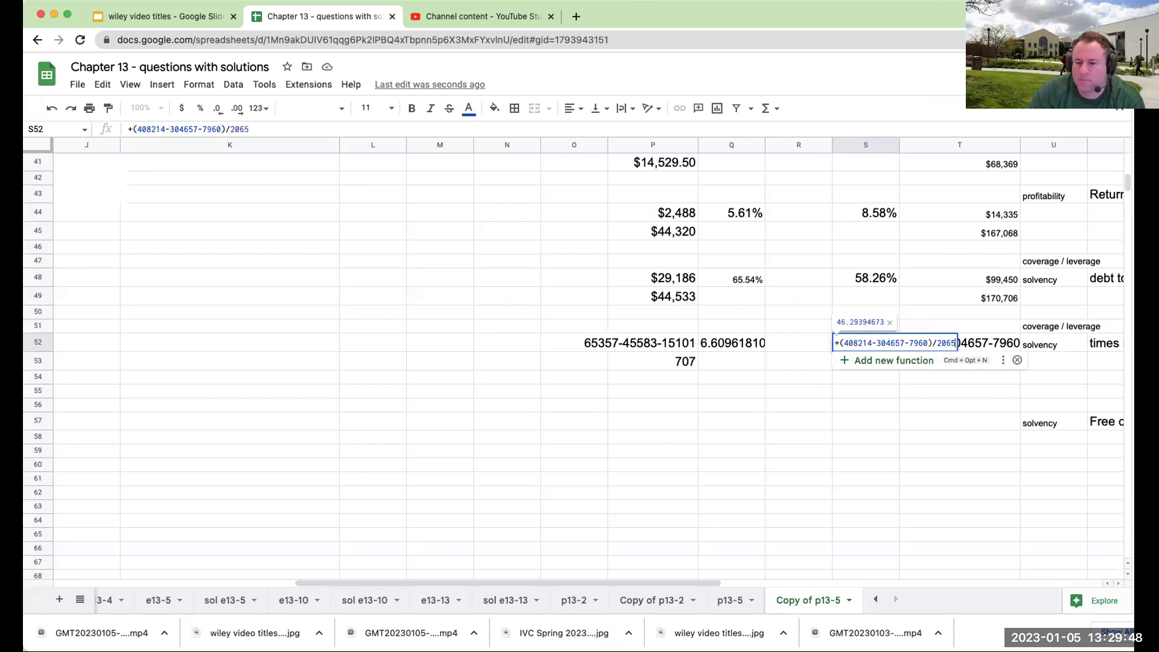
{"action": "key", "text": "Return"}
{"action": "key", "text": "Up"}
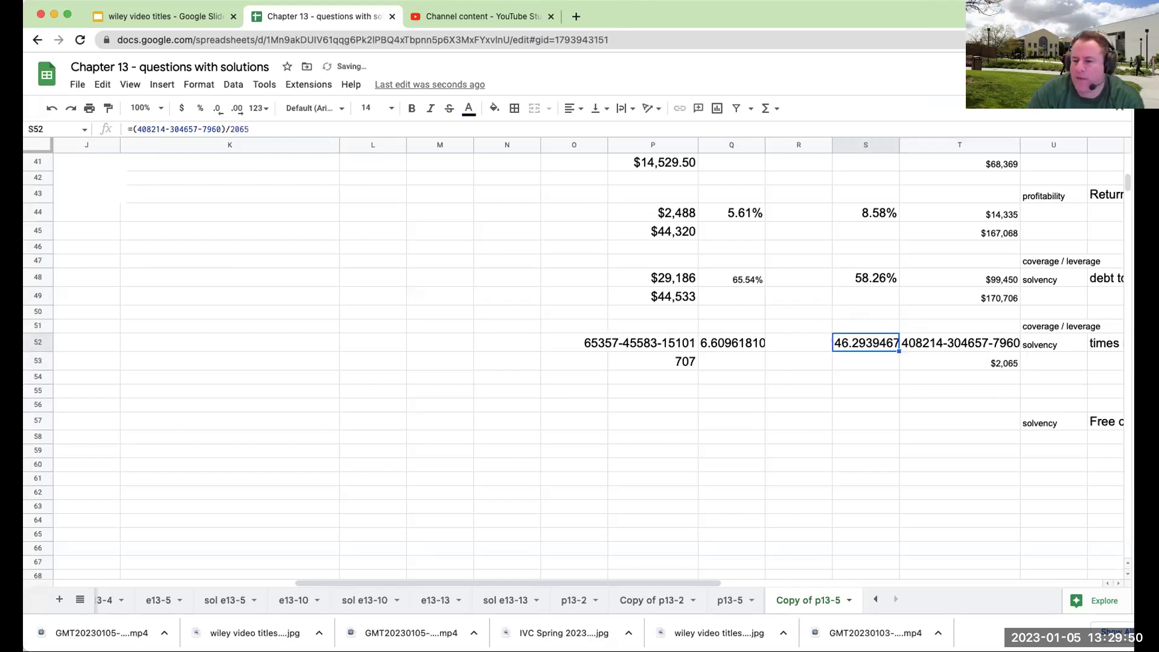
{"action": "key", "text": "Left"}
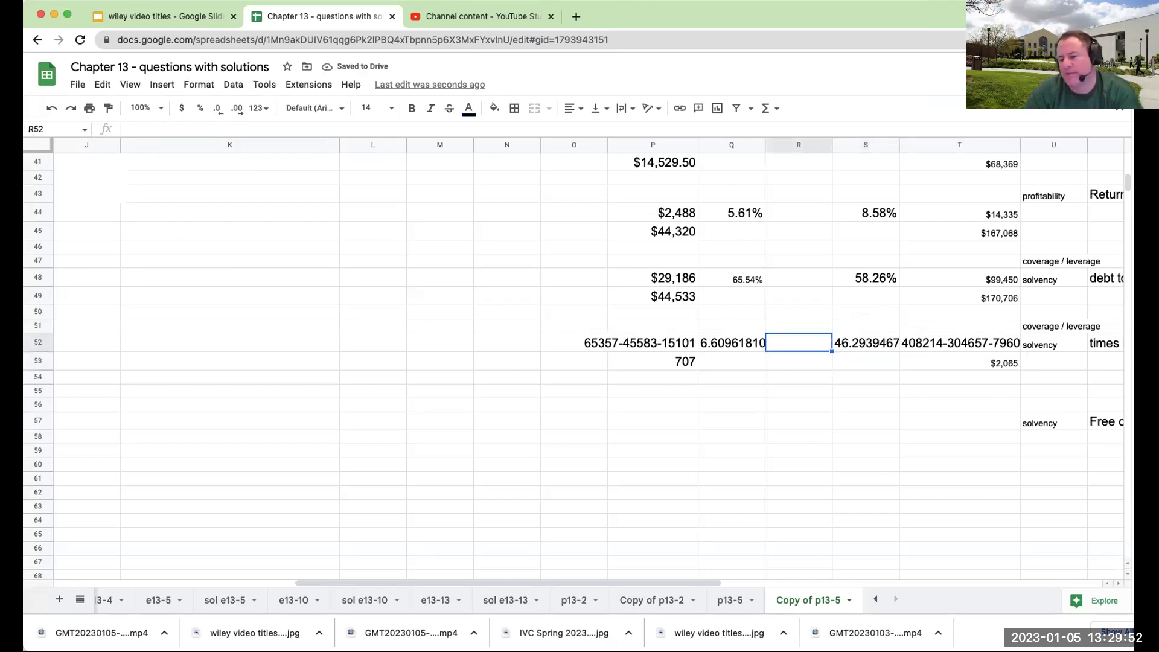
{"action": "key", "text": "Down"}
{"action": "key", "text": "Down"}
{"action": "key", "text": "Down"}
{"action": "key", "text": "Right"}
{"action": "key", "text": "Right"}
{"action": "key", "text": "Right"}
{"action": "key", "text": "Right"}
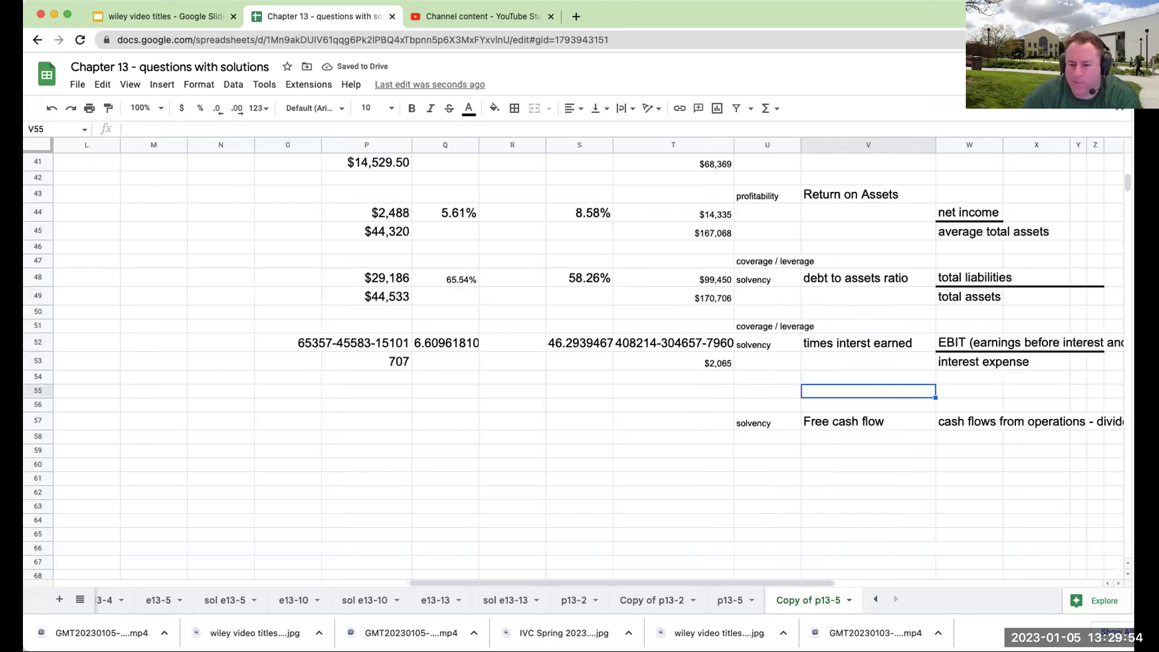
{"action": "key", "text": "Left"}
{"action": "key", "text": "Left"}
{"action": "key", "text": "Left"}
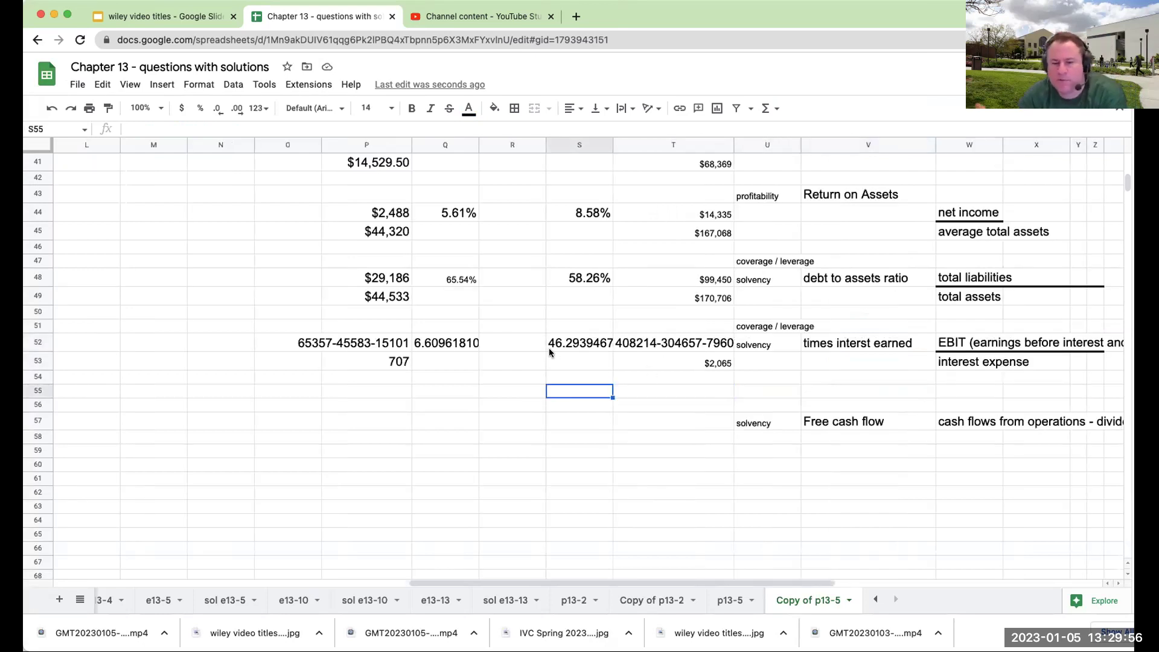
Step: Review the S52 formula and the interest expense in T53
{"action": "left_click", "coordinate": [563, 346]}
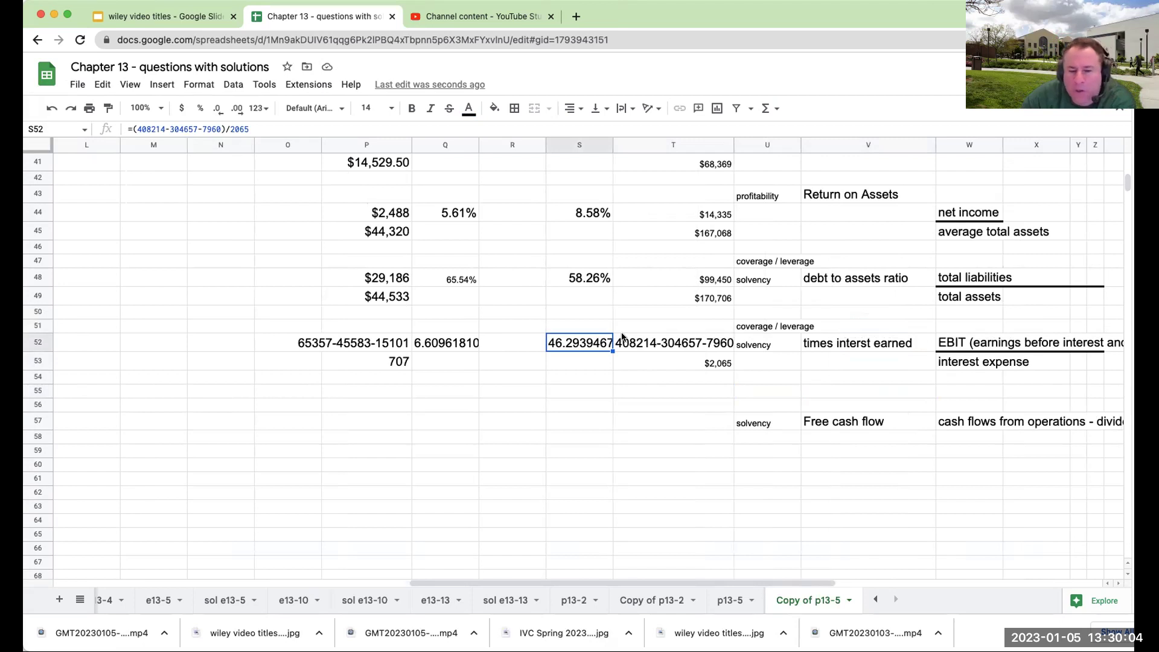
{"action": "left_click", "coordinate": [559, 360]}
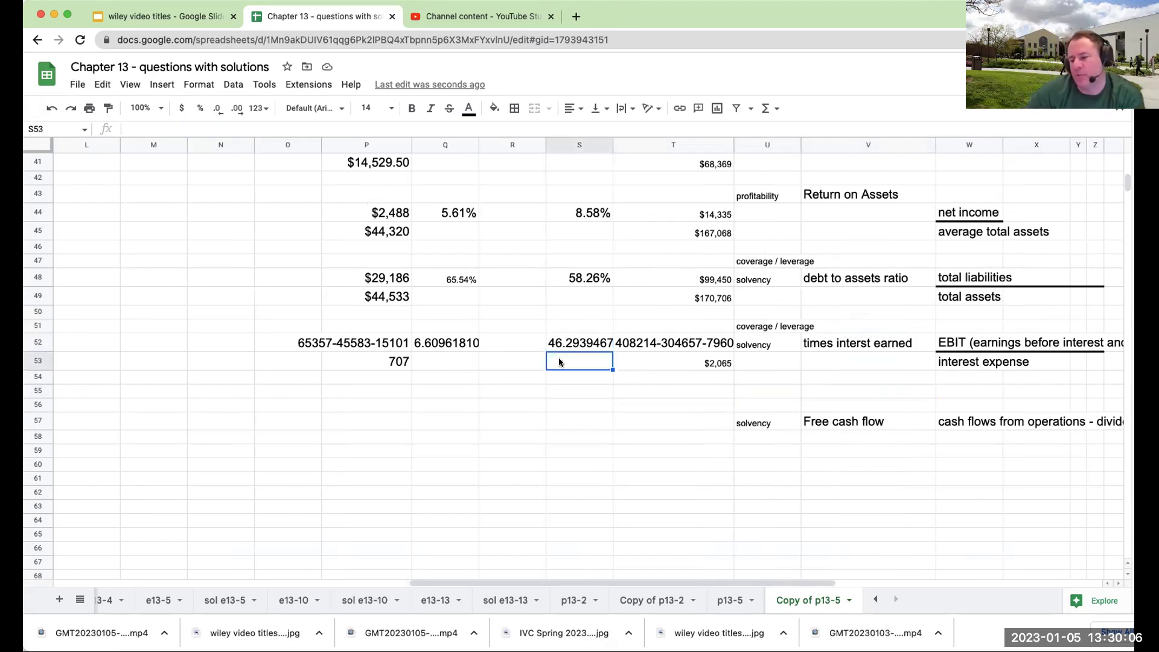
{"action": "key", "text": "Right"}
{"action": "key", "text": "Left"}
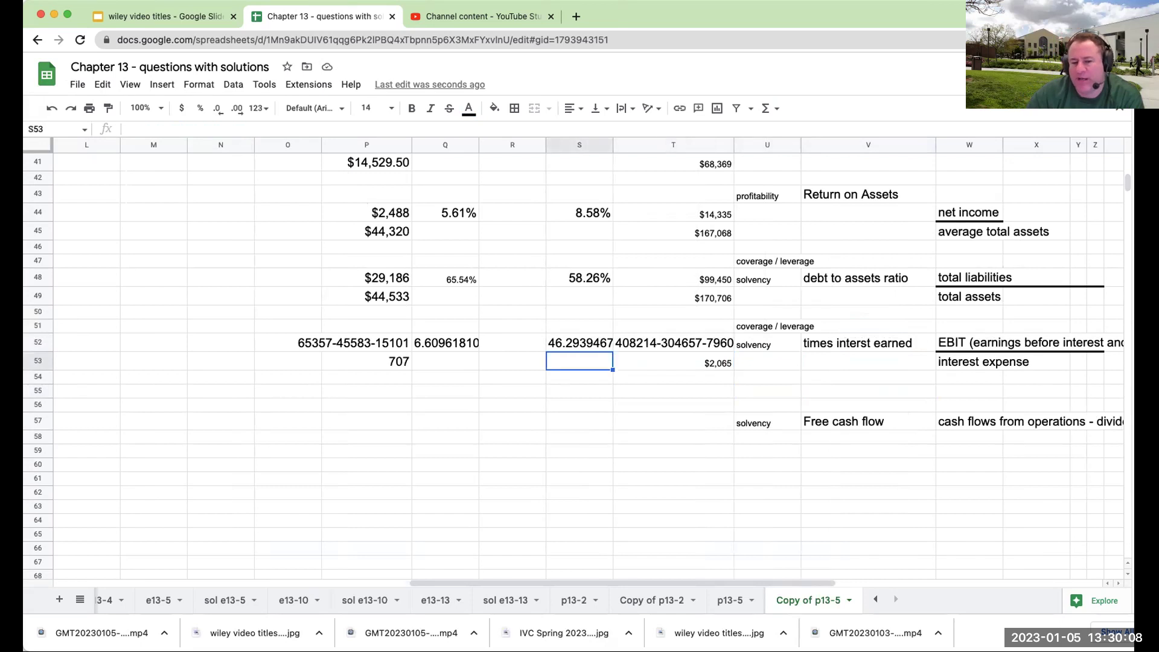
{"action": "key", "text": "Up"}
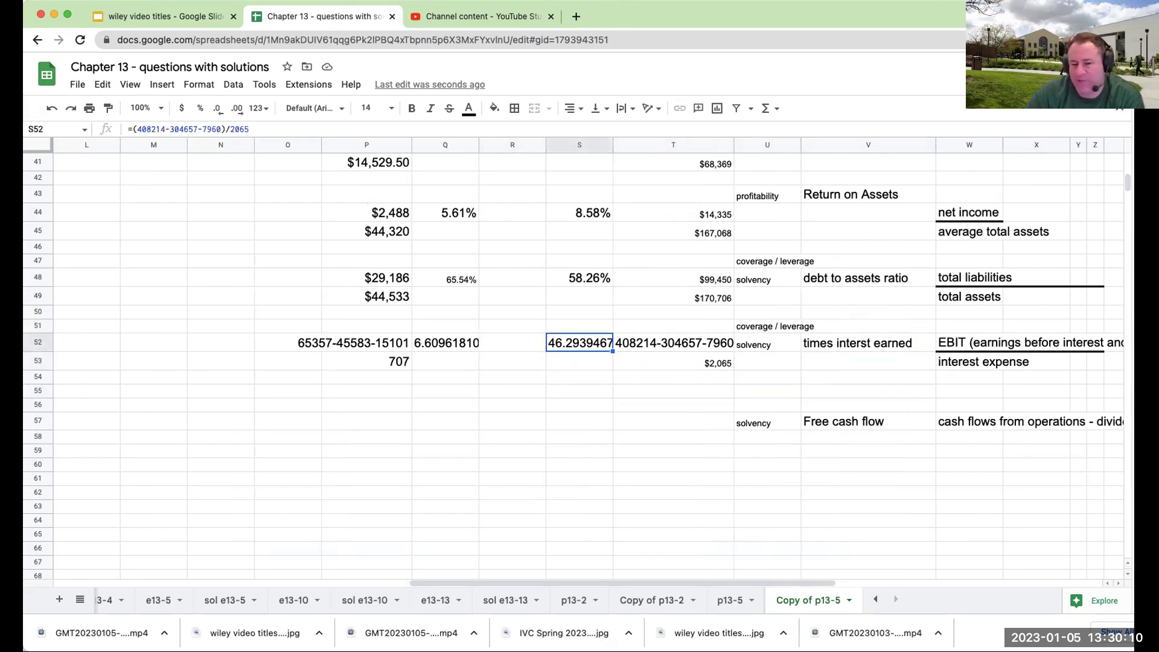
Step: Enter =M10-M11-M12 in N10 to get Walmart's EBIT of $23,950
{"action": "scroll", "coordinate": [327, 382], "scroll_direction": "up", "scroll_amount": 15}
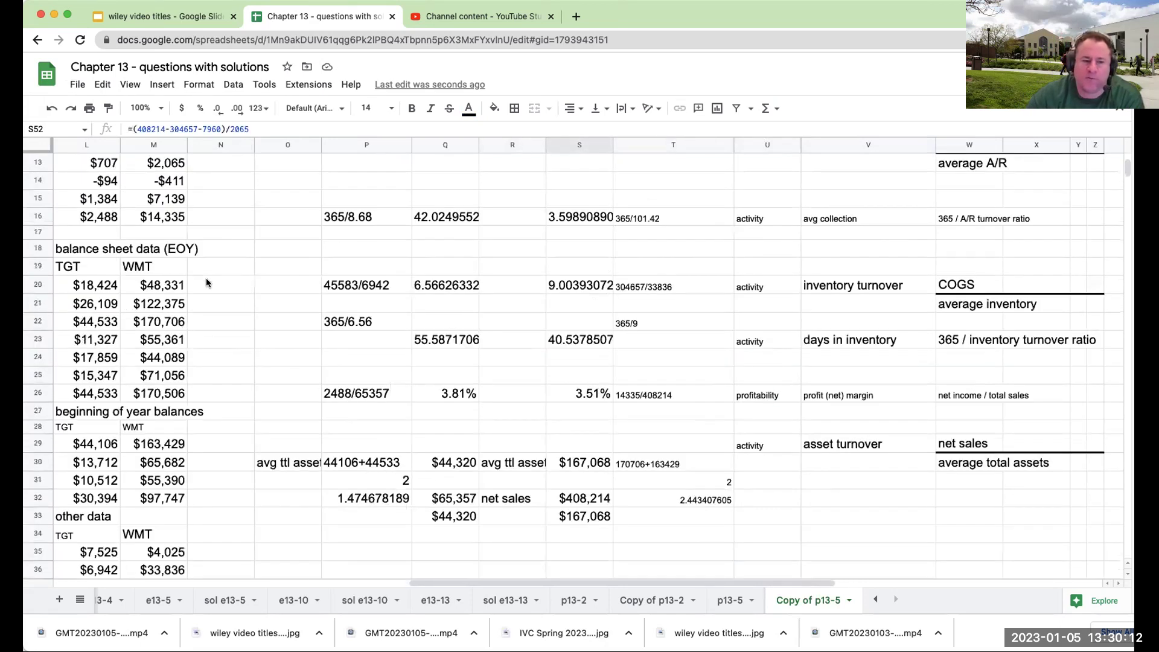
{"action": "left_click", "coordinate": [209, 279]}
{"action": "left_click", "coordinate": [331, 342]}
{"action": "key", "text": "Left"}
{"action": "key", "text": "Left"}
{"action": "key", "text": "Up"}
{"action": "key", "text": "Up"}
{"action": "key", "text": "Up"}
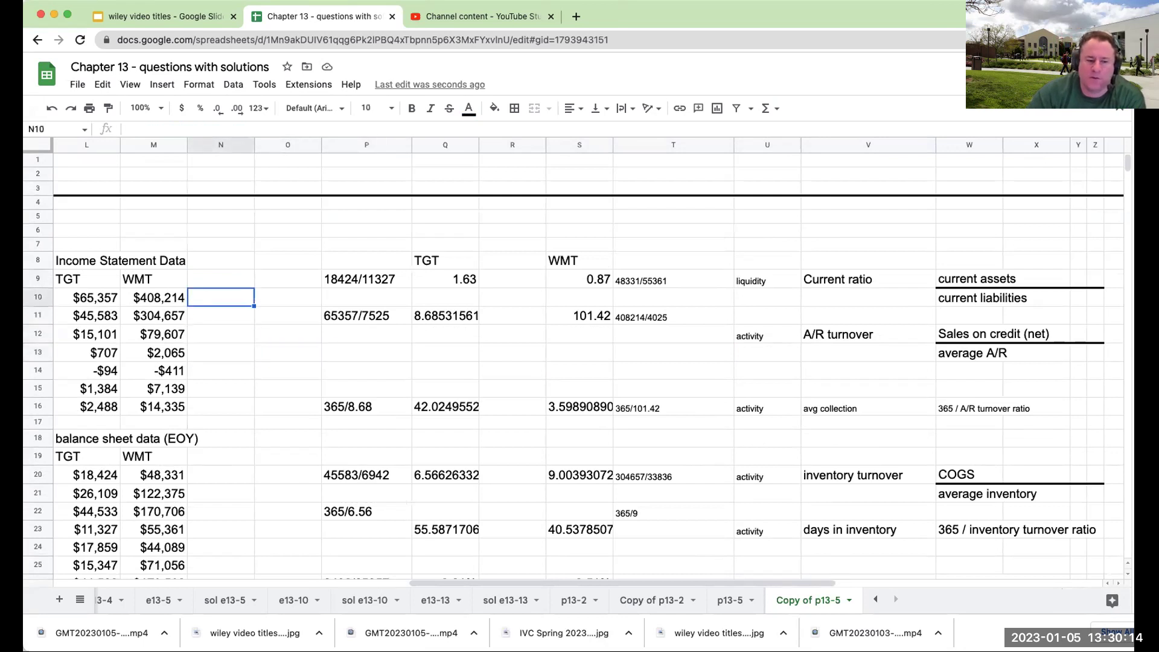
{"action": "type", "text": "+"}
{"action": "key", "text": "Left"}
{"action": "key", "text": "Down"}
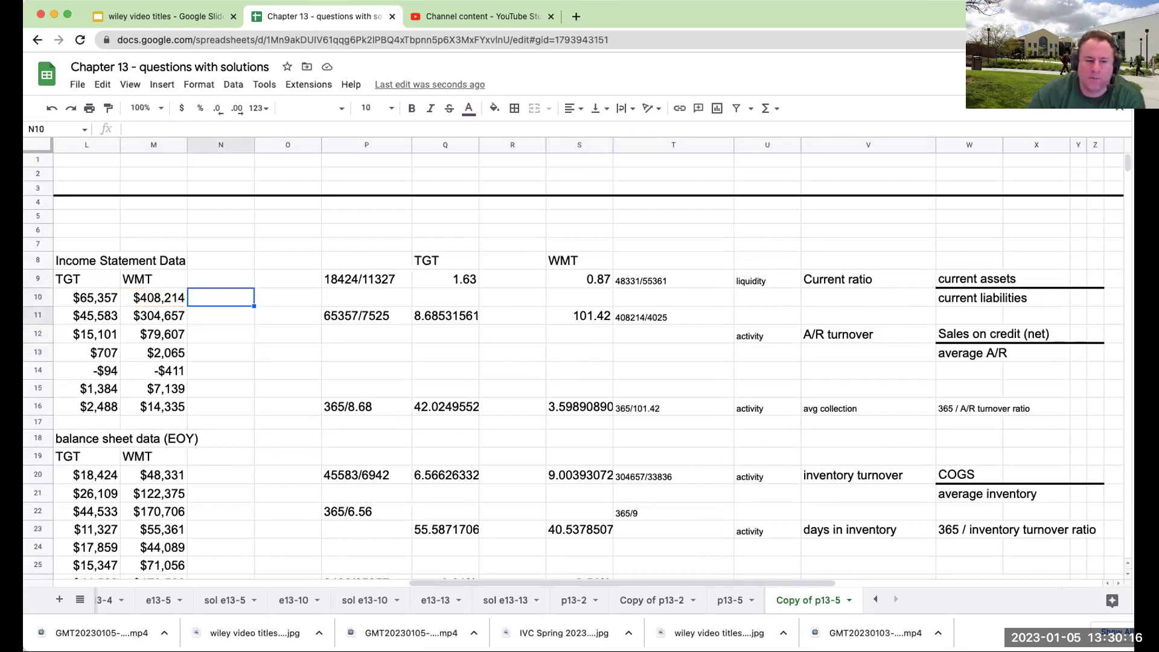
{"action": "key", "text": "Up"}
{"action": "type", "text": "-"}
{"action": "key", "text": "Left"}
{"action": "key", "text": "Down"}
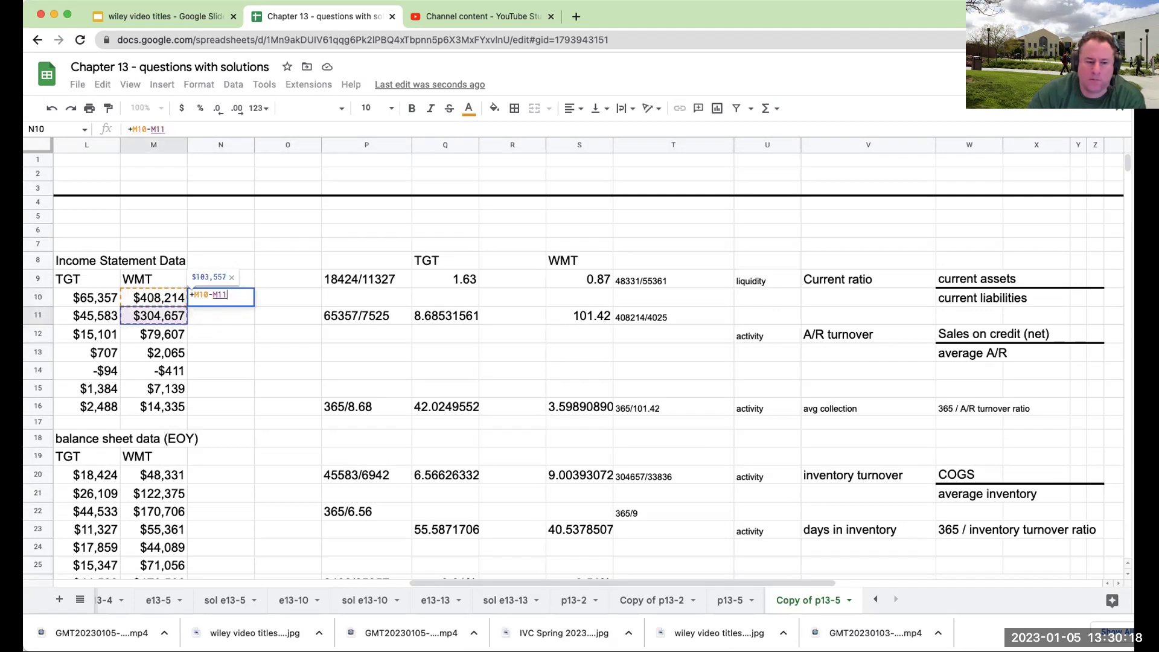
{"action": "type", "text": "-"}
{"action": "key", "text": "Down"}
{"action": "key", "text": "Down"}
{"action": "key", "text": "Left"}
{"action": "key", "text": "Return"}
Step: Enter =M13 in N11 to pull Walmart's $2,065 interest expense
{"action": "type", "text": "+"}
{"action": "key", "text": "Left"}
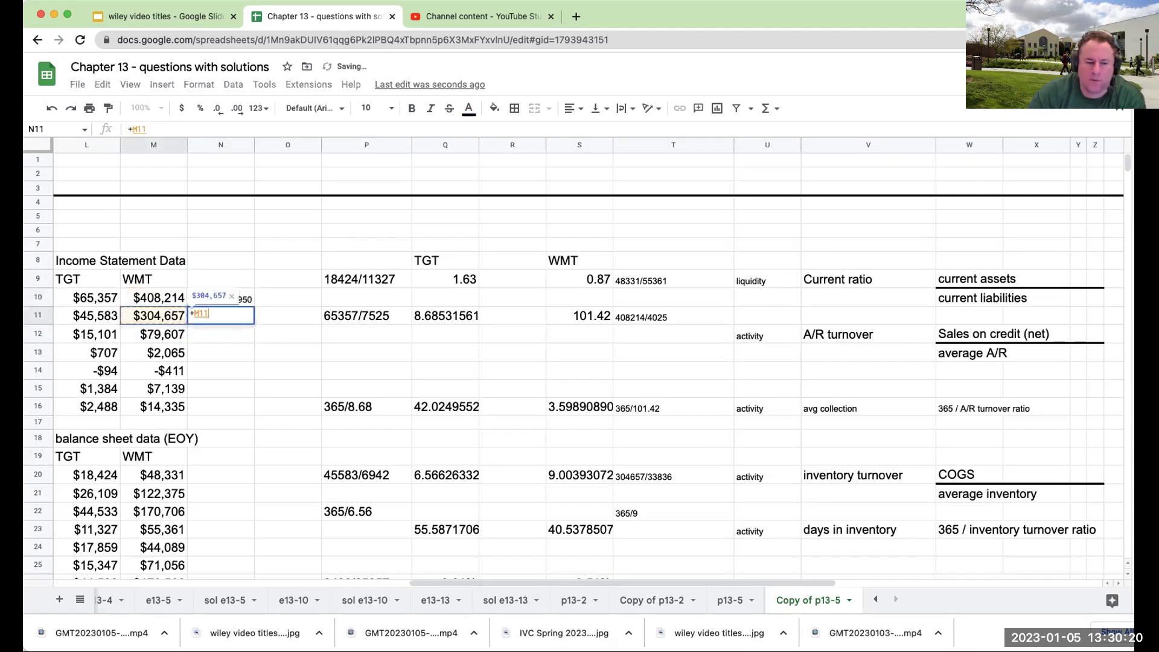
{"action": "key", "text": "Down"}
{"action": "key", "text": "Down"}
{"action": "key", "text": "Return"}
Step: Enter =N10/N11 in O10, giving a ratio of 11.5980629
{"action": "left_click", "coordinate": [287, 298]}
{"action": "type", "text": "+"}
{"action": "key", "text": "Left"}
{"action": "type", "text": "/"}
{"action": "key", "text": "Left"}
{"action": "key", "text": "Down"}
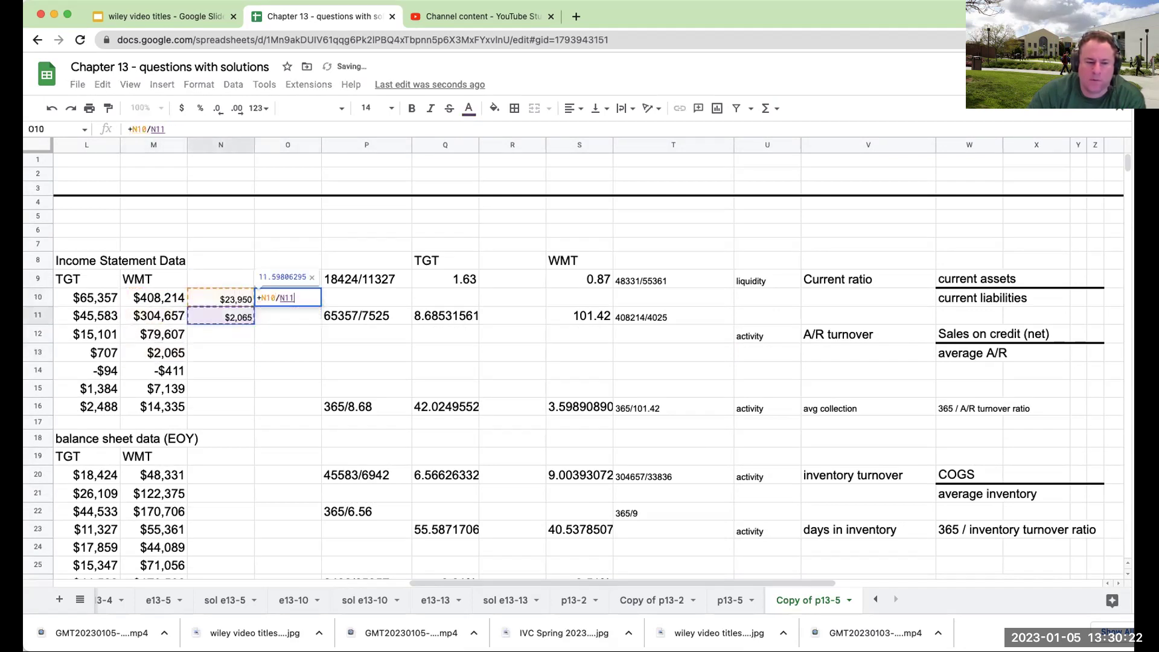
{"action": "key", "text": "Return"}
{"action": "key", "text": "Up"}
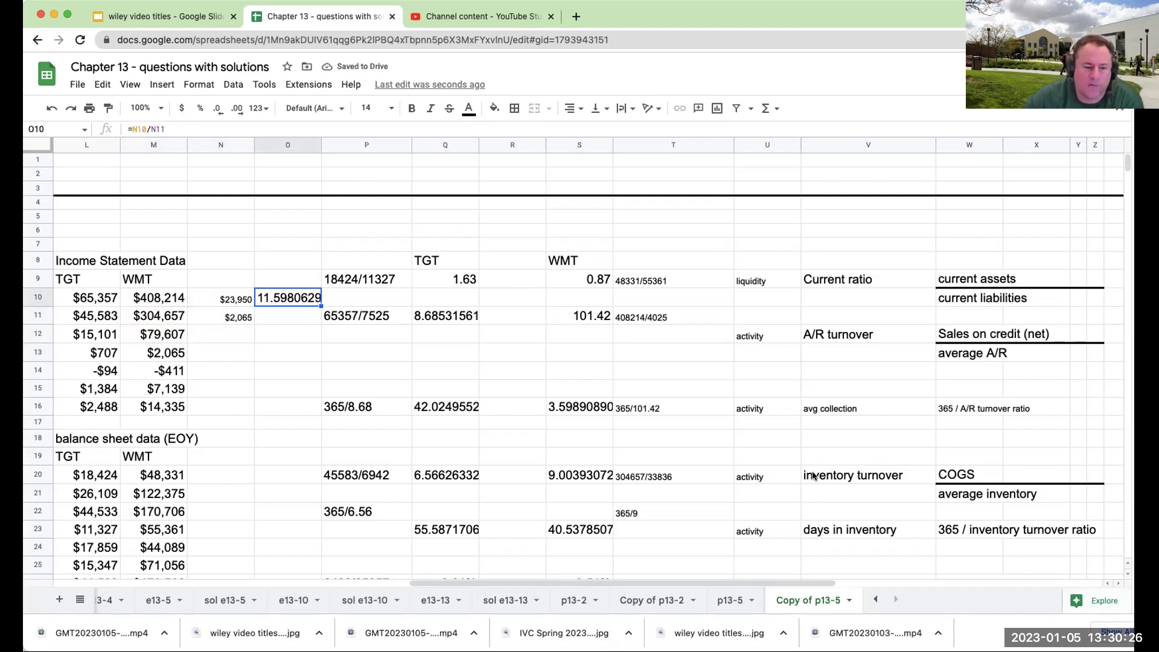
Step: Change S52 to =23950/T53 and format it as Number, showing 11.60
{"action": "scroll", "coordinate": [717, 426], "scroll_direction": "down", "scroll_amount": 10}
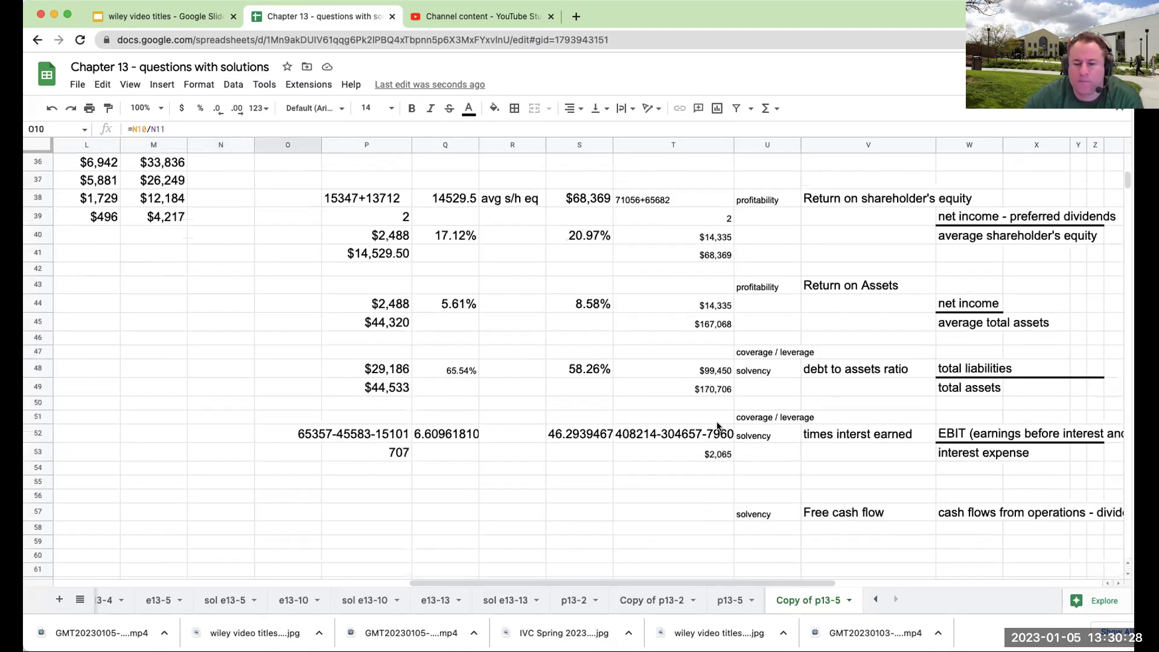
{"action": "left_click", "coordinate": [594, 435]}
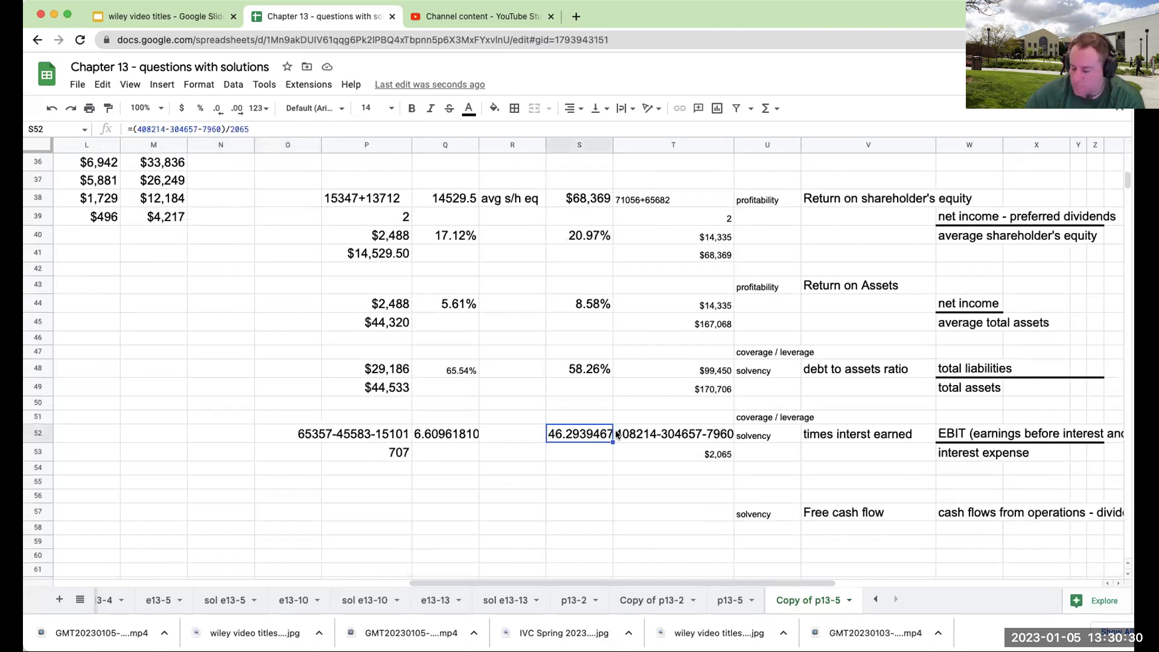
{"action": "type", "text": "+23950/T53"}
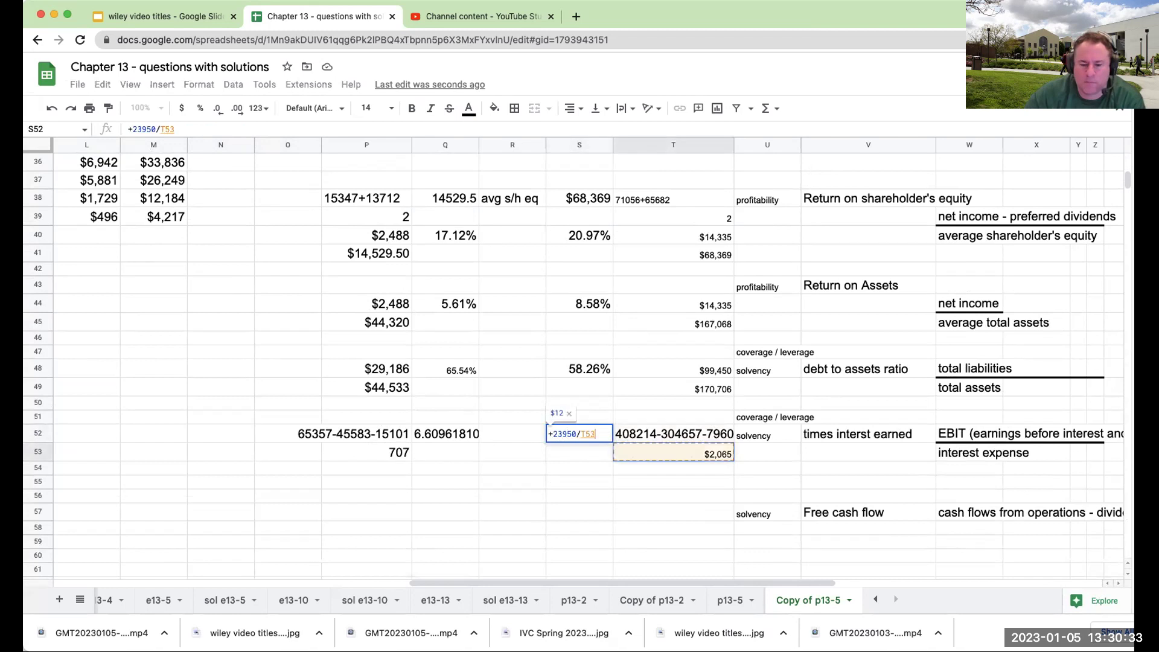
{"action": "key", "text": "Return"}
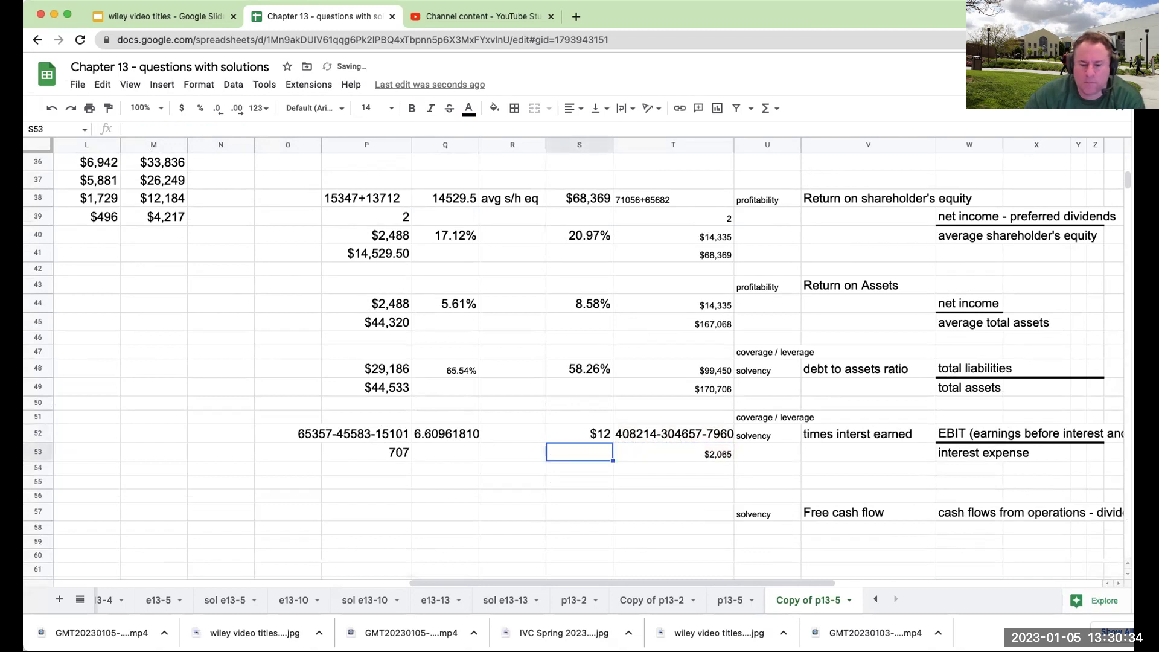
{"action": "left_click", "coordinate": [579, 434]}
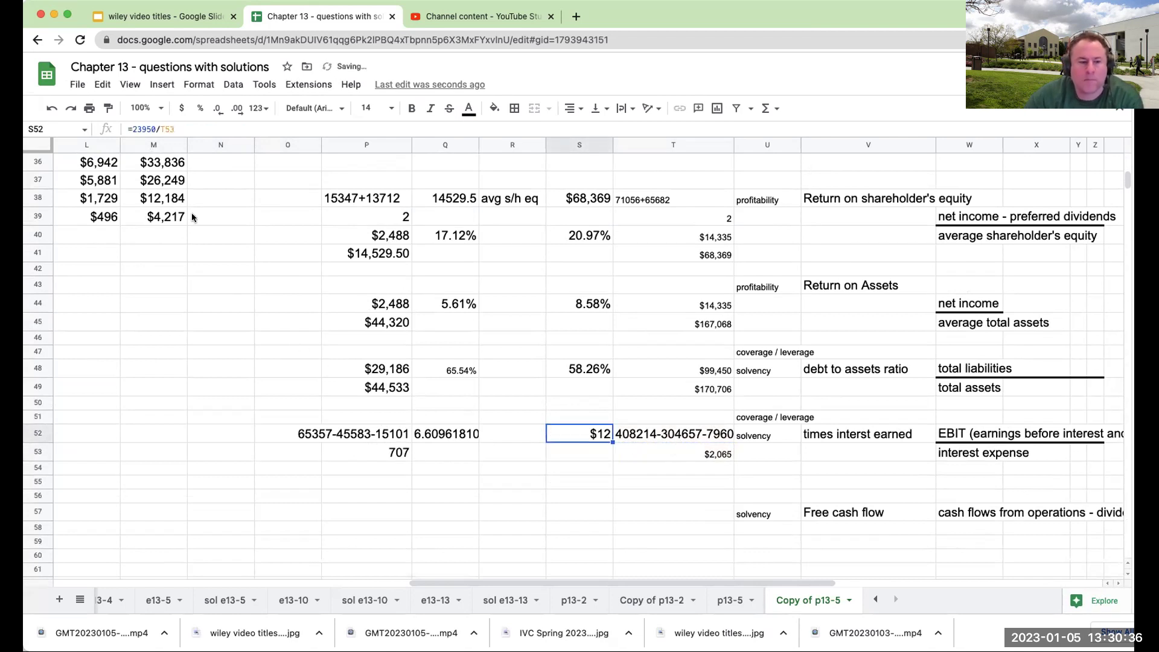
{"action": "left_click", "coordinate": [257, 108]}
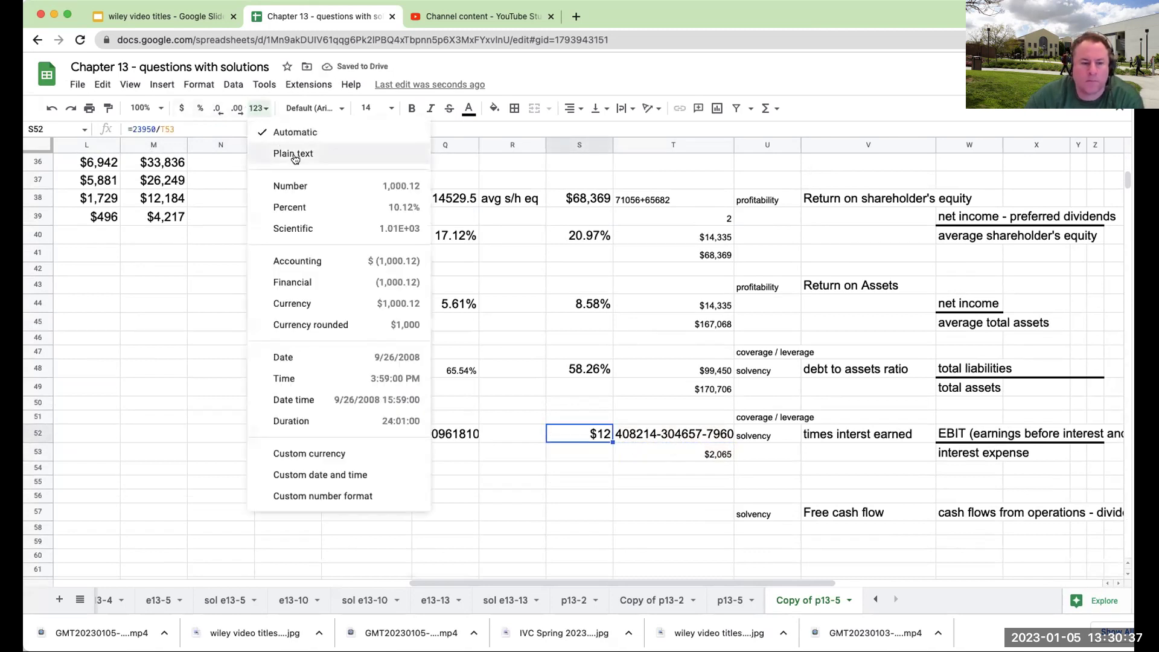
{"action": "left_click", "coordinate": [293, 186]}
{"action": "left_click", "coordinate": [462, 438]}
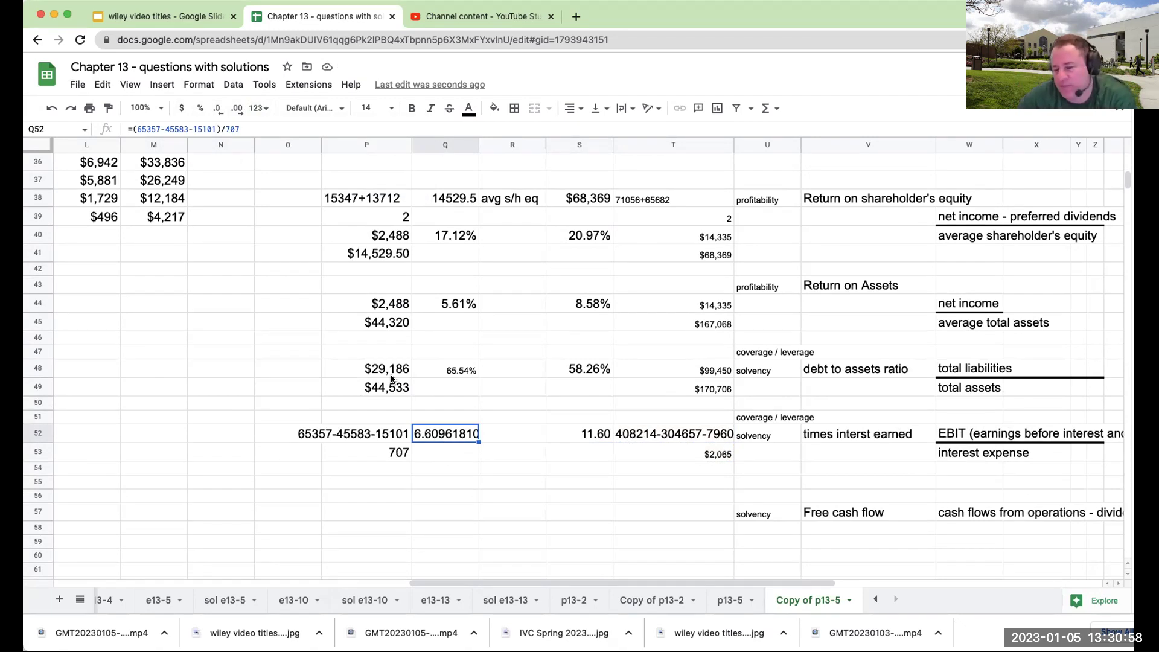
Step: Read the Free cash flow row label and its definition in the ratio table
{"action": "scroll", "coordinate": [629, 413], "scroll_direction": "down", "scroll_amount": 3}
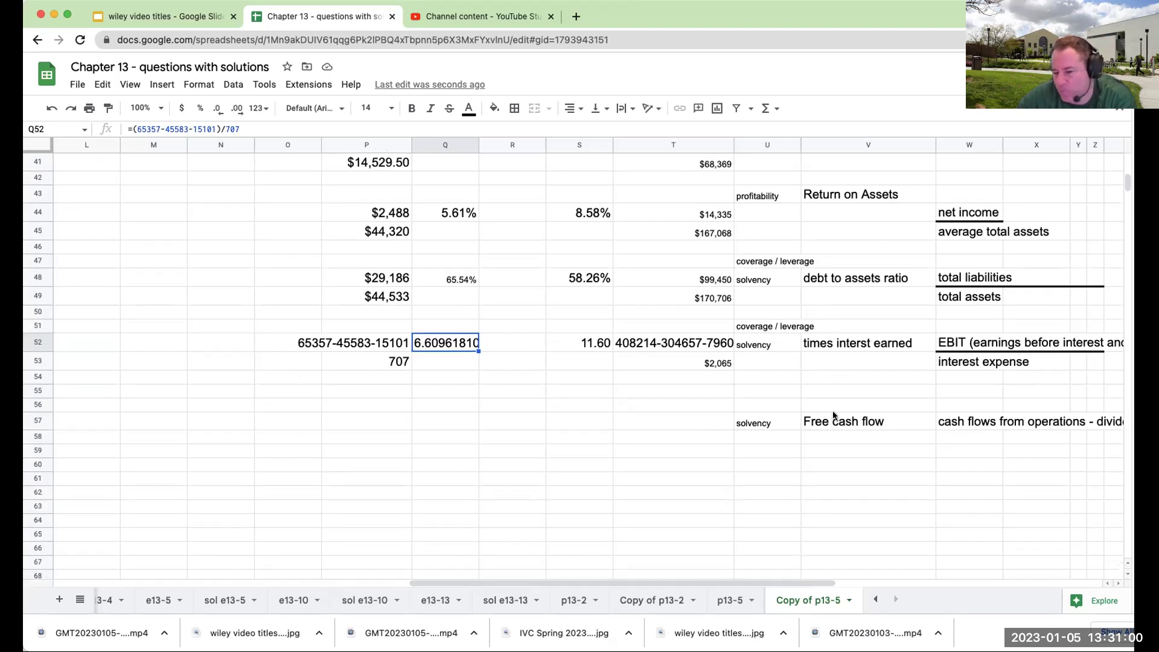
{"action": "left_click", "coordinate": [869, 422]}
{"action": "key", "text": "Right"}
{"action": "key", "text": "Right"}
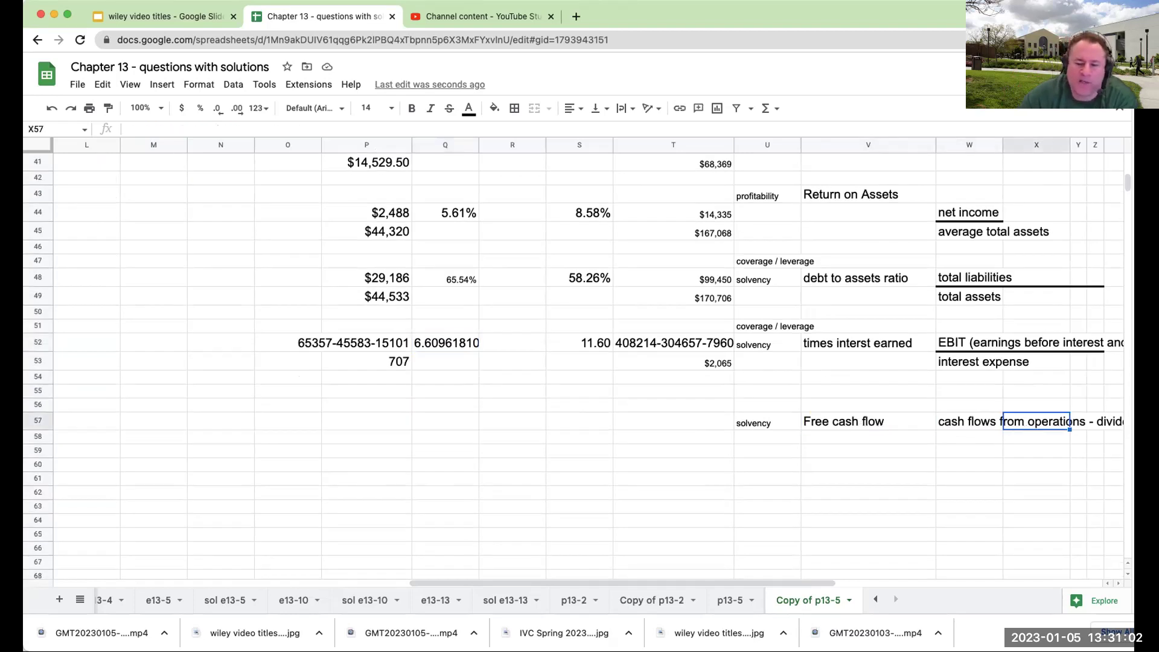
{"action": "key", "text": "Left"}
{"action": "key", "text": "Right"}
{"action": "key", "text": "Right"}
{"action": "key", "text": "Right"}
{"action": "key", "text": "Right"}
{"action": "key", "text": "Right"}
{"action": "key", "text": "Left"}
{"action": "key", "text": "Right"}
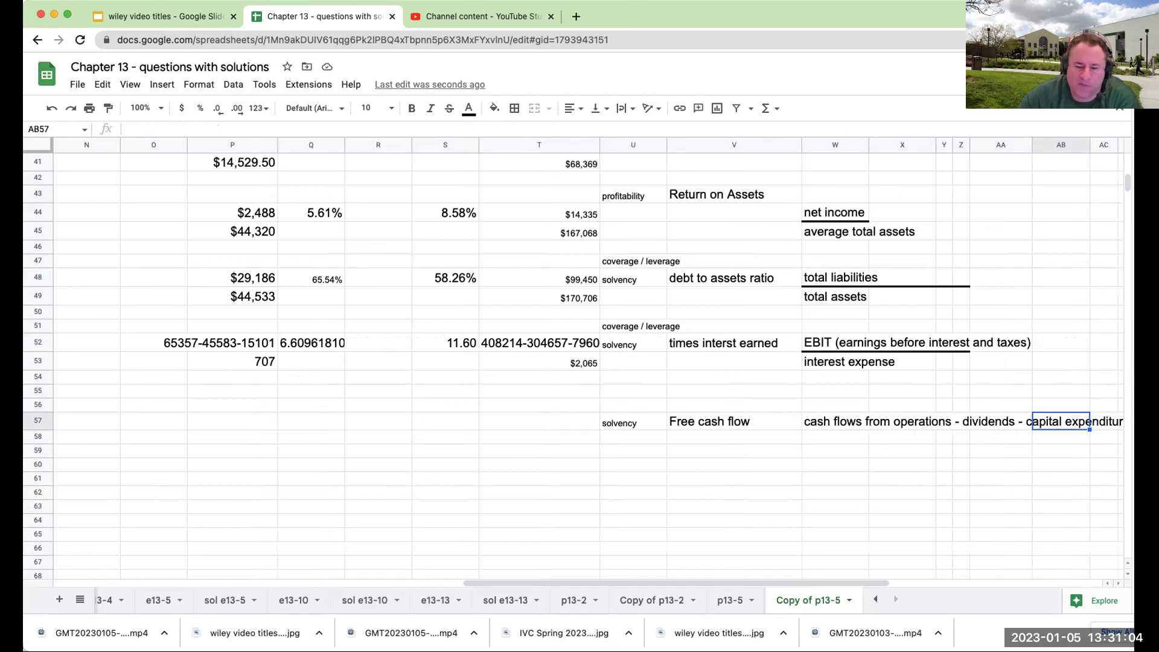
{"action": "key", "text": "Left"}
{"action": "key", "text": "Left"}
{"action": "key", "text": "Left"}
{"action": "key", "text": "Left"}
{"action": "key", "text": "Left"}
{"action": "key", "text": "Left"}
{"action": "key", "text": "Left"}
{"action": "key", "text": "Left"}
{"action": "key", "text": "Left"}
{"action": "key", "text": "Left"}
{"action": "key", "text": "Left"}
{"action": "key", "text": "Left"}
{"action": "key", "text": "Left"}
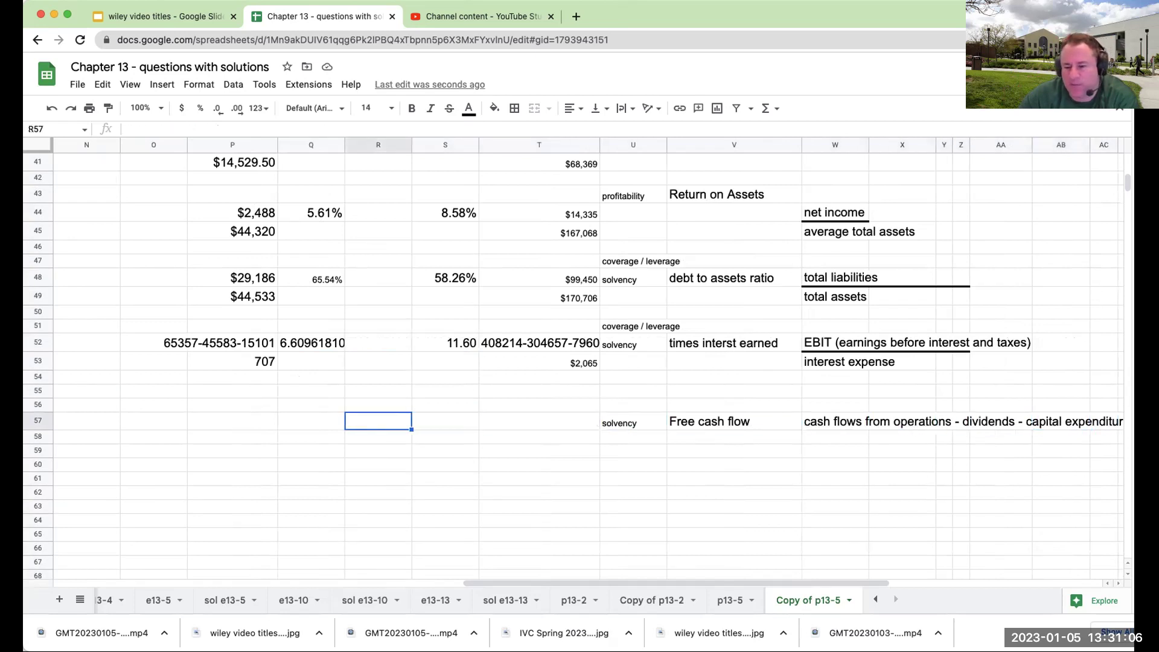
{"action": "key", "text": "Left"}
{"action": "key", "text": "Left"}
{"action": "key", "text": "Left"}
{"action": "key", "text": "Left"}
{"action": "key", "text": "Left"}
{"action": "key", "text": "Left"}
{"action": "key", "text": "Left"}
{"action": "key", "text": "Left"}
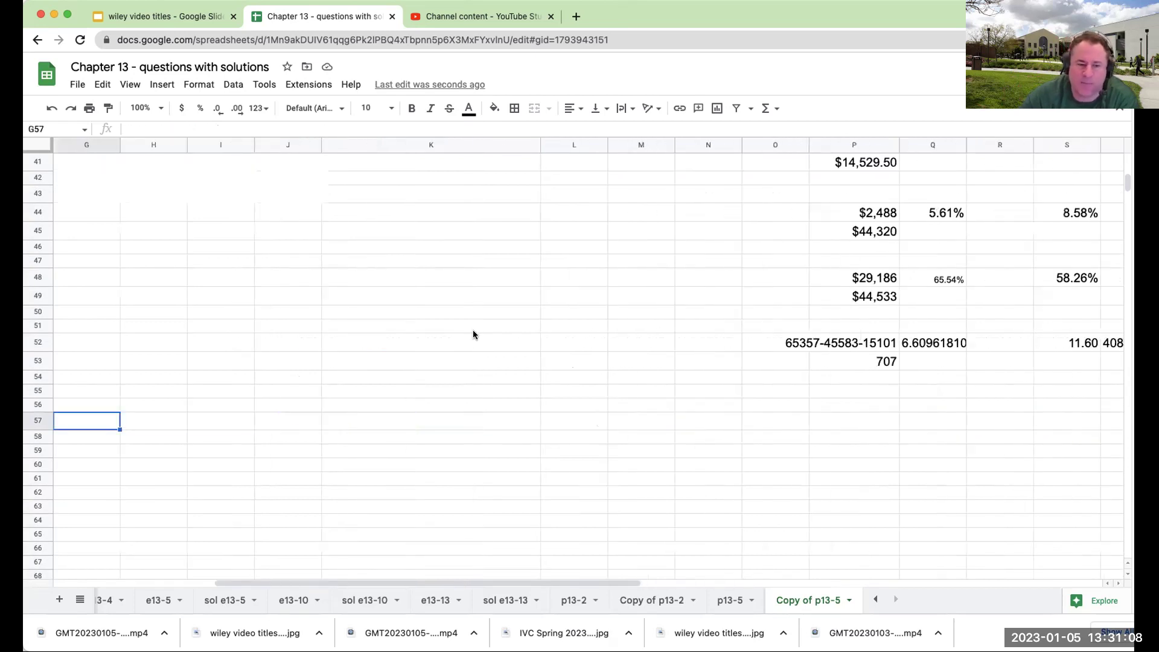
Step: Enter free cash flow formulas: =L37-L38-L39 in L41 ($3,656) and =M37-M38 in M41 ($14,065)
{"action": "scroll", "coordinate": [473, 333], "scroll_direction": "up", "scroll_amount": 5}
{"action": "left_click", "coordinate": [520, 411]}
{"action": "left_click", "coordinate": [621, 410]}
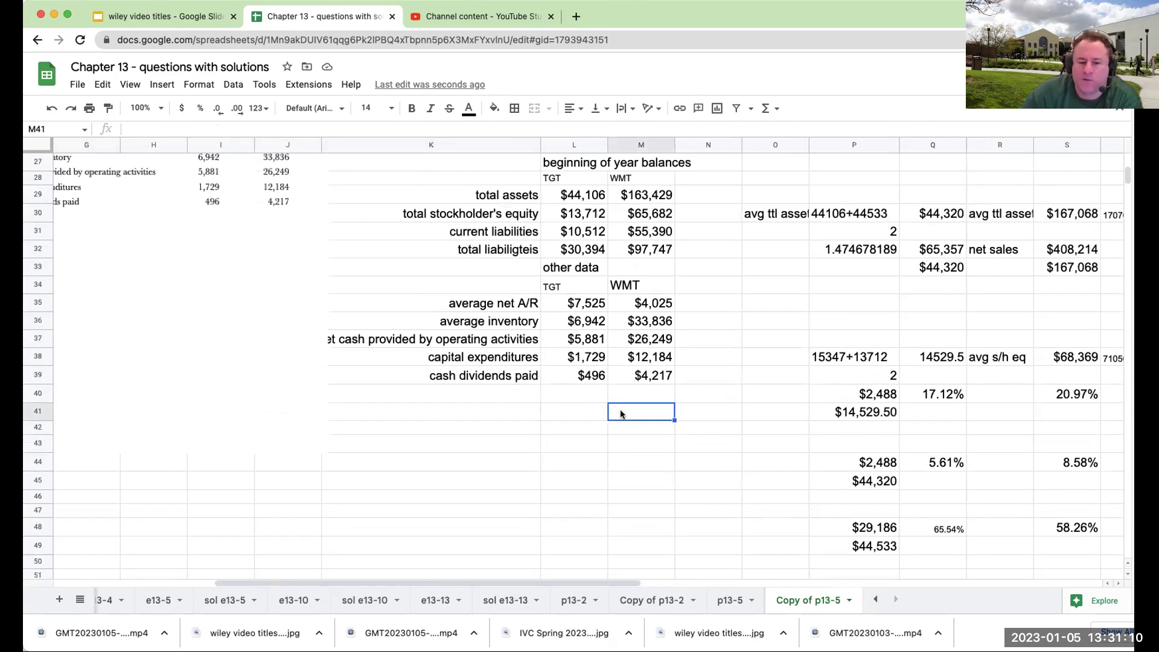
{"action": "left_click", "coordinate": [520, 411]}
{"action": "left_click", "coordinate": [574, 411]}
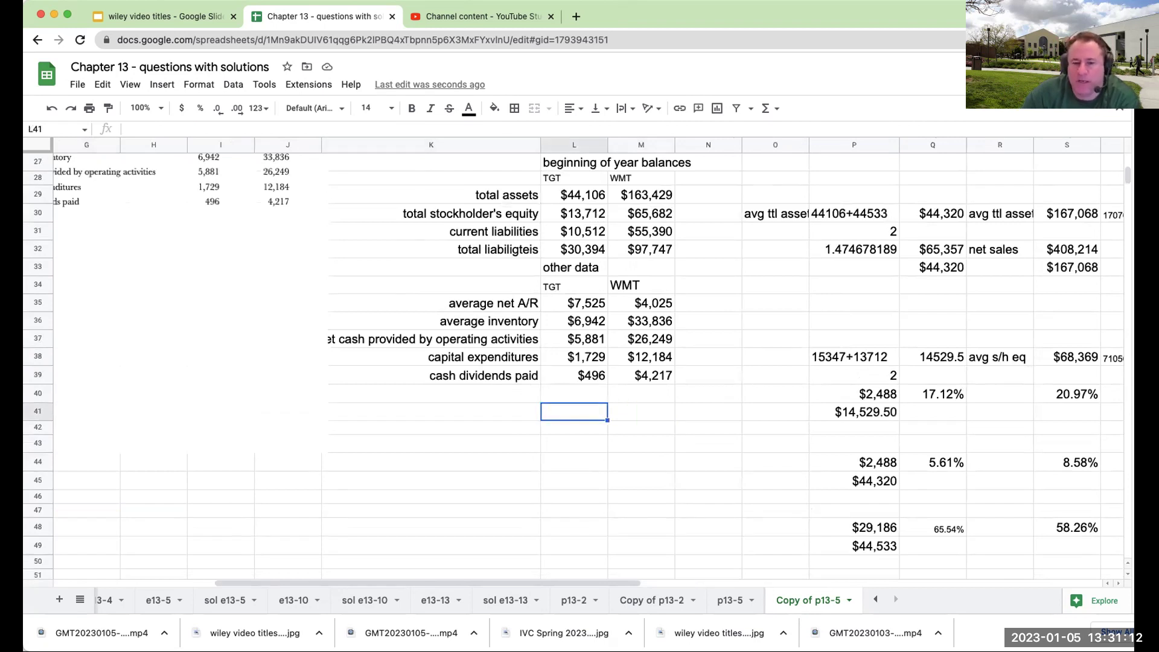
{"action": "type", "text": "+"}
{"action": "key", "text": "Up"}
{"action": "key", "text": "Up"}
{"action": "key", "text": "Up"}
{"action": "key", "text": "Up"}
{"action": "type", "text": "-"}
{"action": "key", "text": "Up"}
{"action": "key", "text": "Up"}
{"action": "key", "text": "Up"}
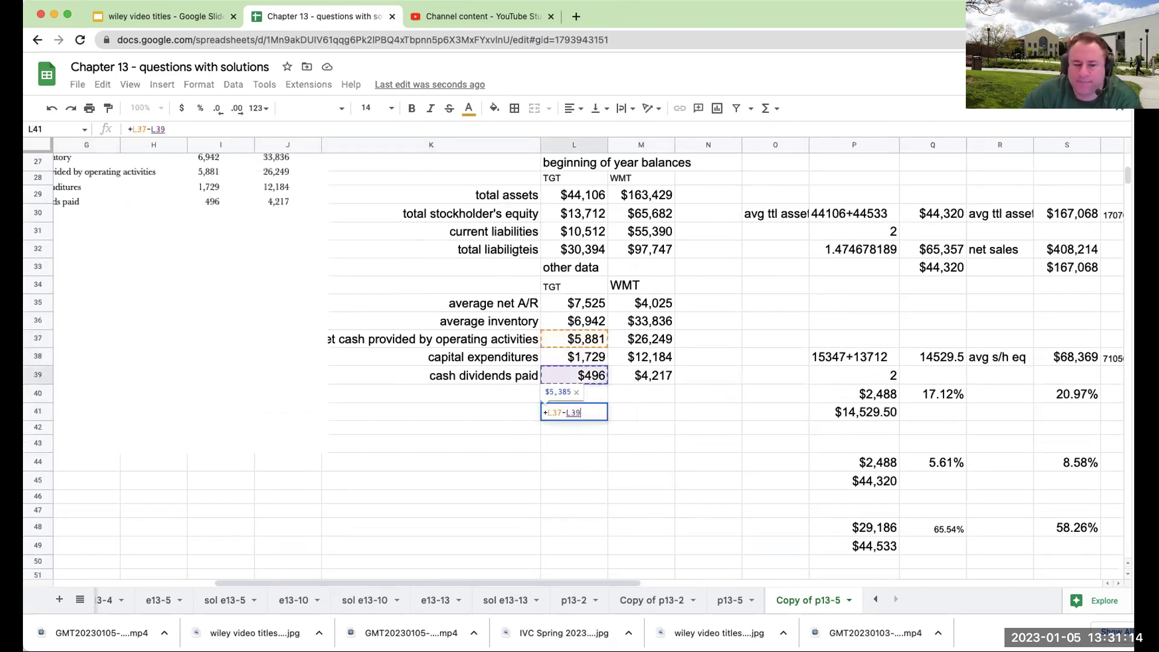
{"action": "type", "text": "-"}
{"action": "key", "text": "Up"}
{"action": "key", "text": "Up"}
{"action": "key", "text": "Tab"}
{"action": "type", "text": "+"}
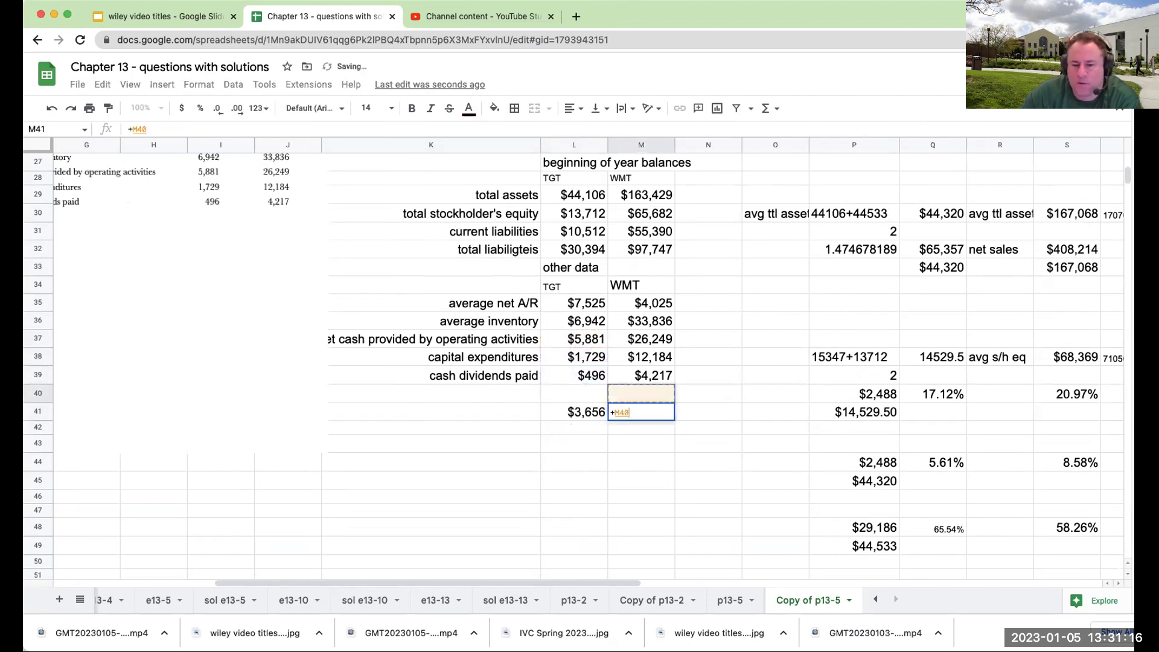
{"action": "key", "text": "Up"}
{"action": "key", "text": "Up"}
{"action": "key", "text": "Up"}
{"action": "key", "text": "Up"}
{"action": "type", "text": "-"}
{"action": "key", "text": "Up"}
{"action": "key", "text": "Up"}
{"action": "key", "text": "Up"}
{"action": "key", "text": "Return"}
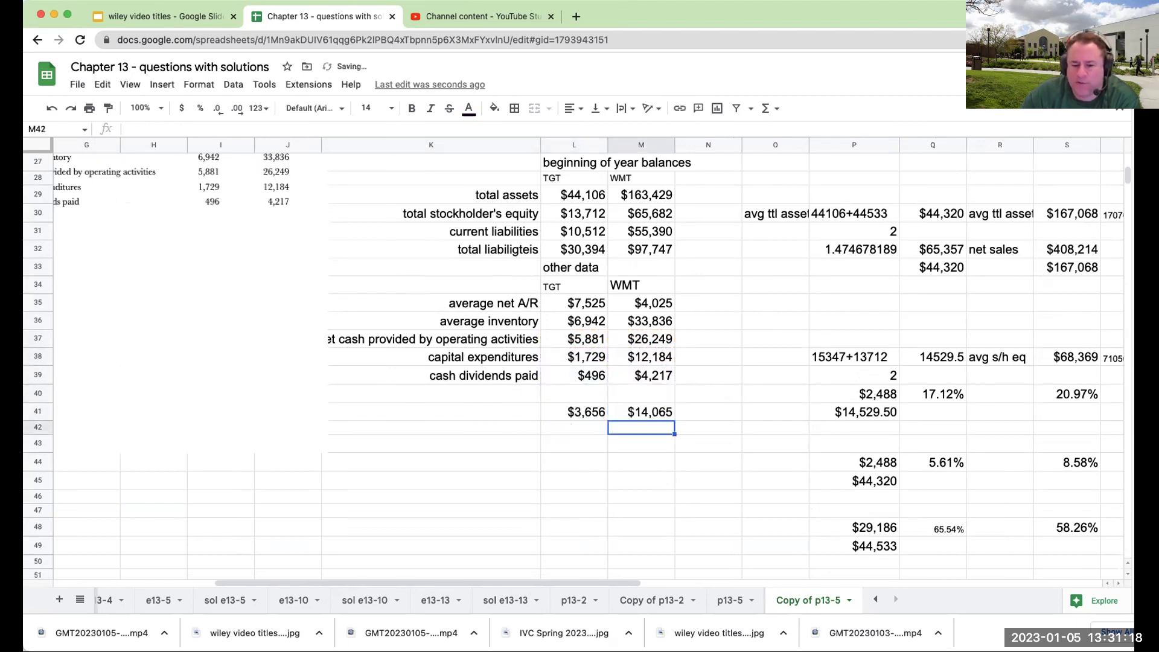
Step: Copy both results into row 56, placing Target's in Q56 and Walmart's in T56
{"action": "left_click_drag", "start_coordinate": [592, 413], "coordinate": [640, 413]}
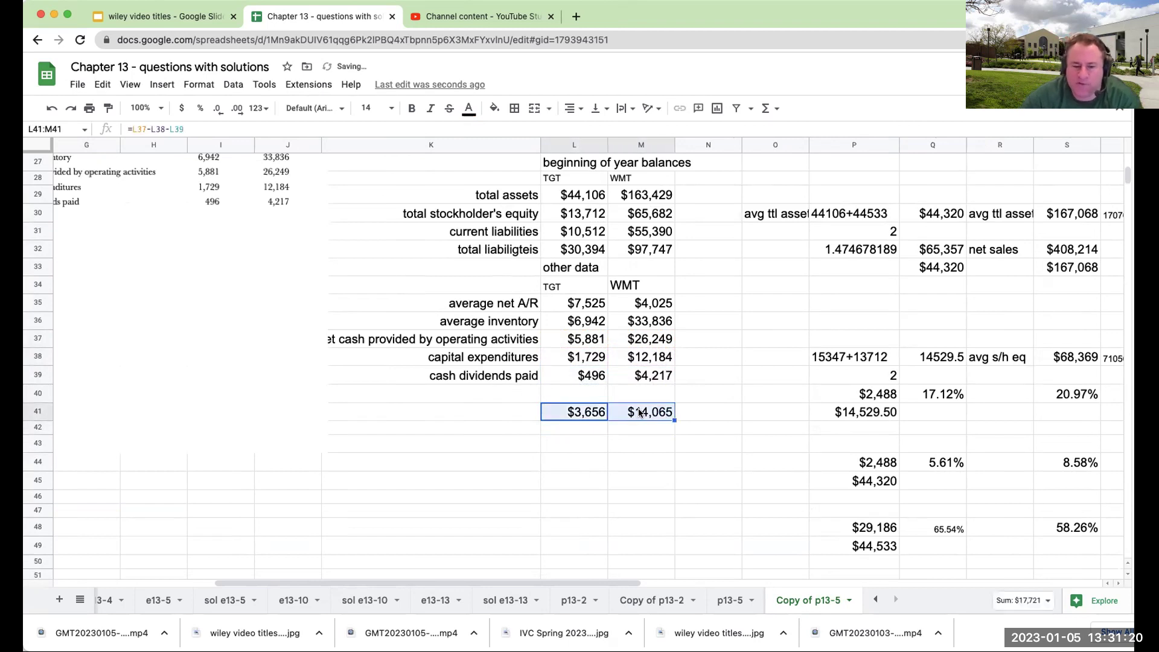
{"action": "key", "text": "ctrl+c"}
{"action": "scroll", "coordinate": [778, 508], "scroll_direction": "down", "scroll_amount": 3}
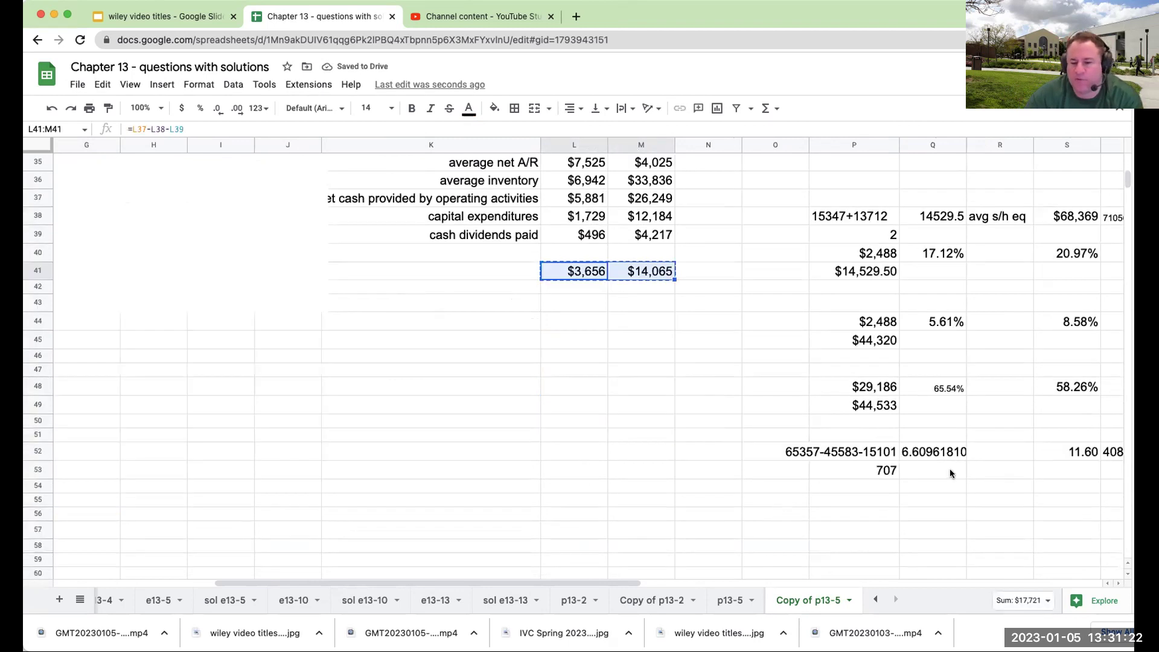
{"action": "left_click", "coordinate": [961, 512]}
{"action": "key", "text": "Right"}
{"action": "key", "text": "Right"}
{"action": "key", "text": "Right"}
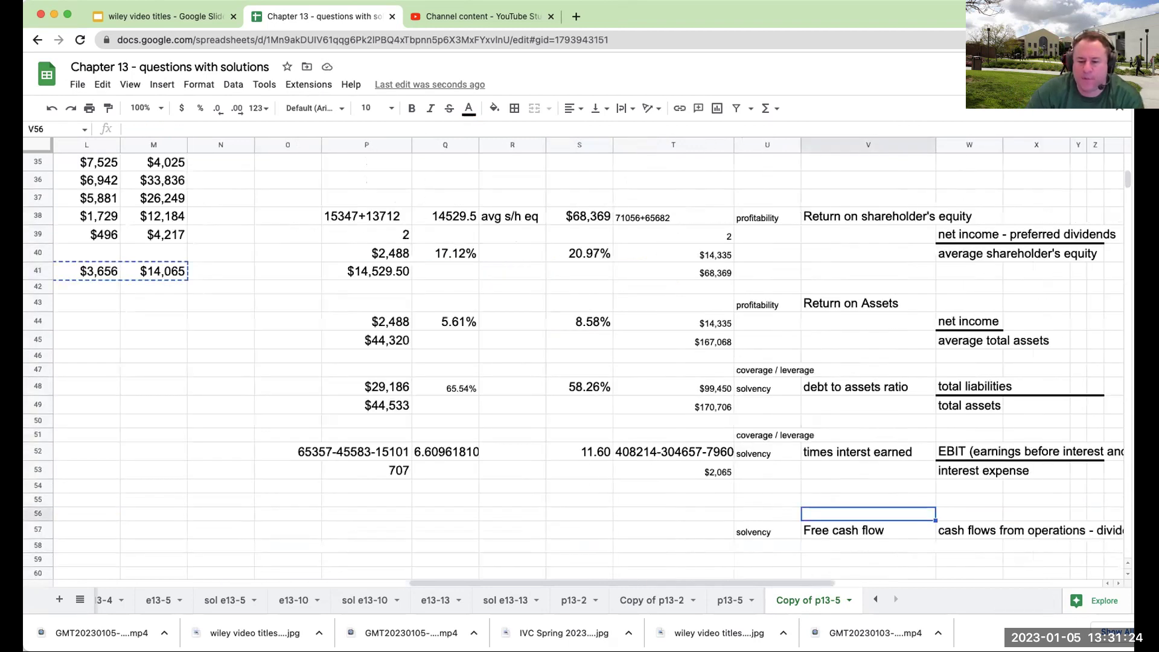
{"action": "key", "text": "Left"}
{"action": "key", "text": "Left"}
{"action": "key", "text": "Left"}
{"action": "key", "text": "ctrl+v"}
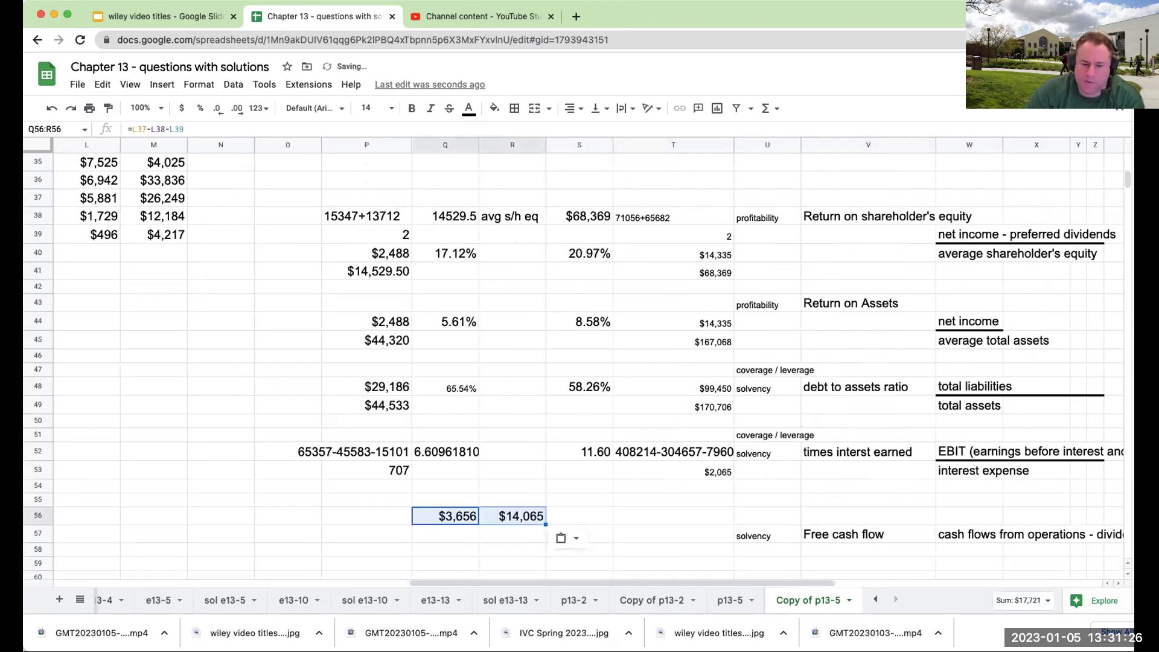
{"action": "key", "text": "Right"}
{"action": "key", "text": "ctrl+x"}
{"action": "key", "text": "Right"}
{"action": "key", "text": "Right"}
{"action": "key", "text": "ctrl+v"}
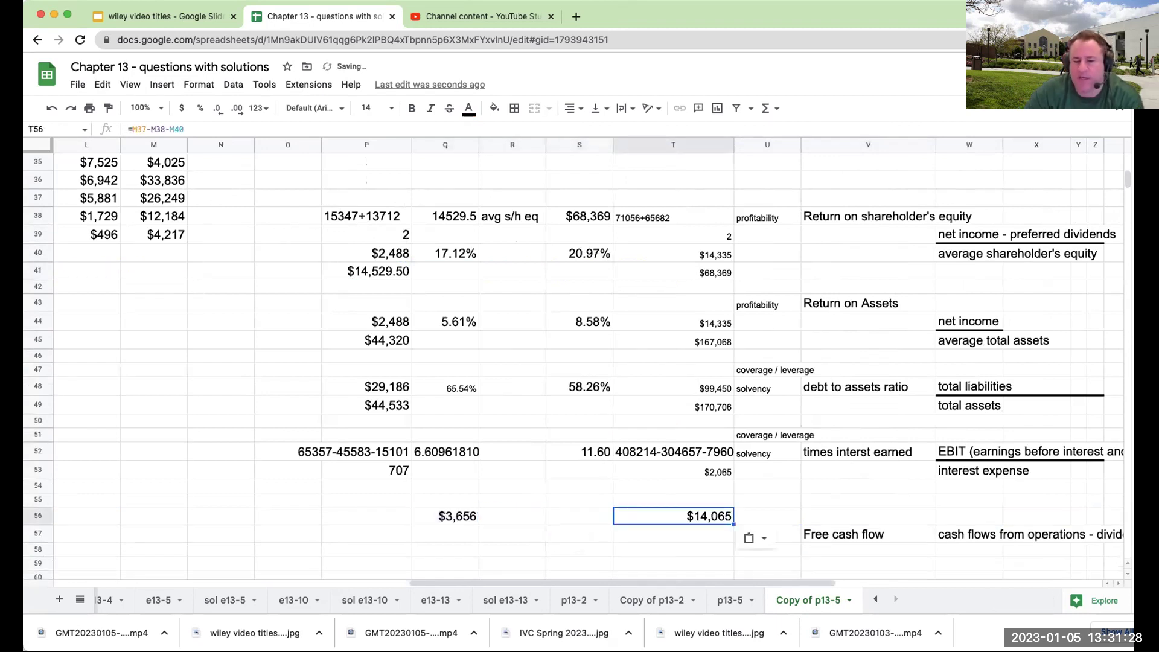
{"action": "key", "text": "Left"}
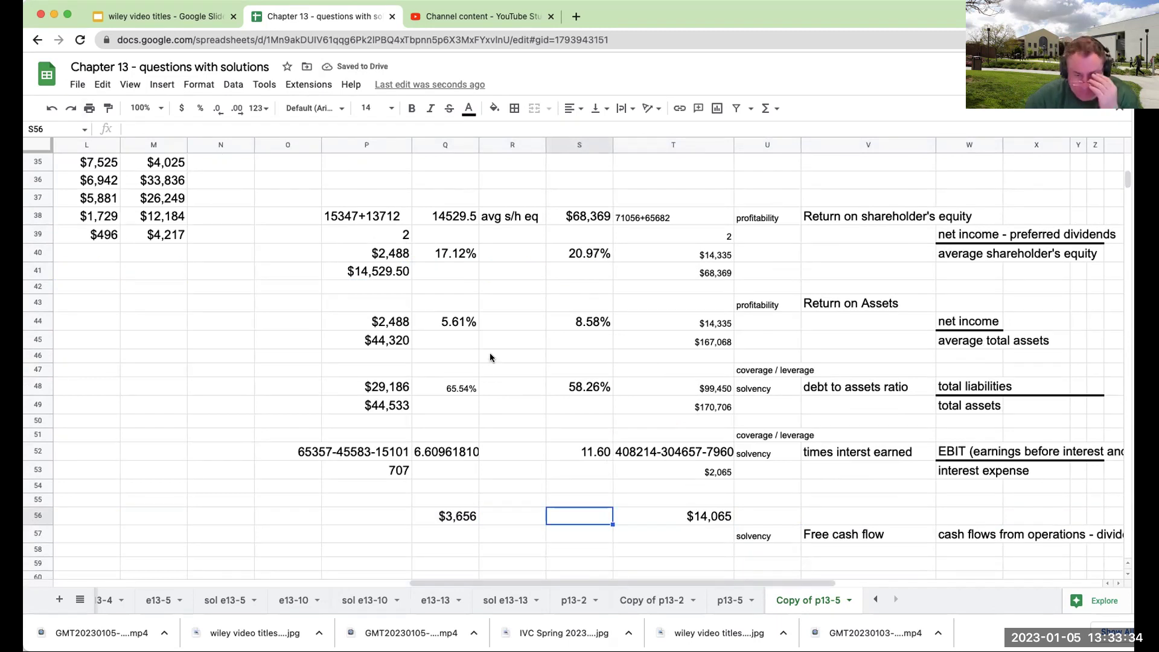
Step: Recalculate Walmart's free cash flow in M41 as =M37-M38-M39, deducting dividends for $9,848
{"action": "key", "text": "super+z"}
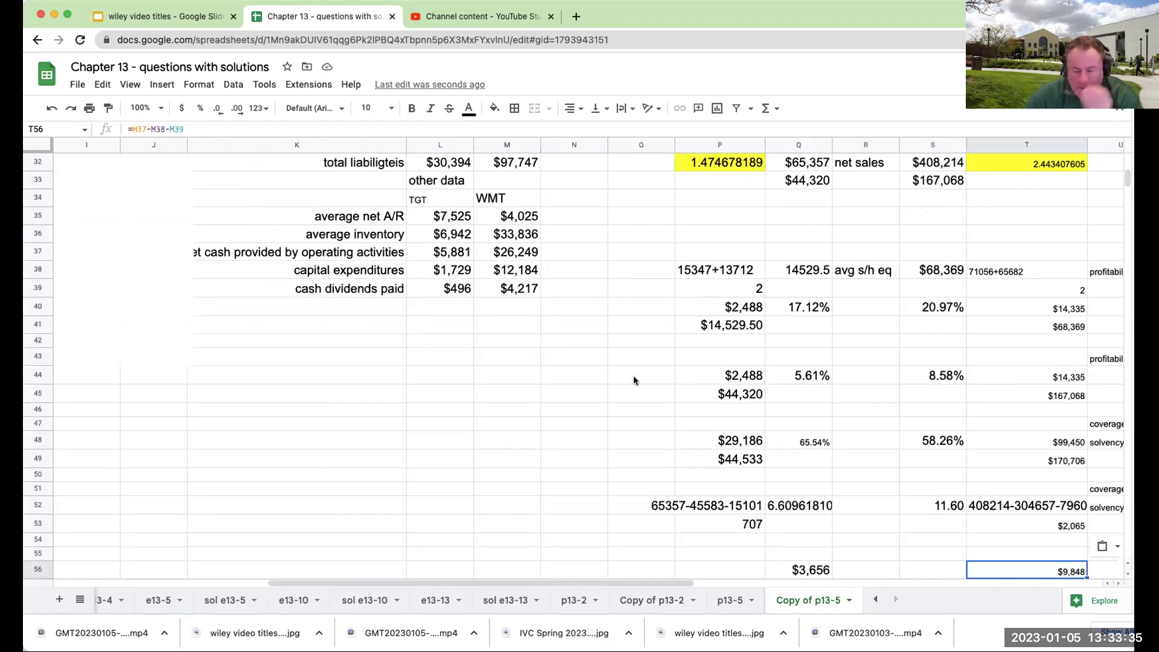
{"action": "left_click", "coordinate": [517, 311]}
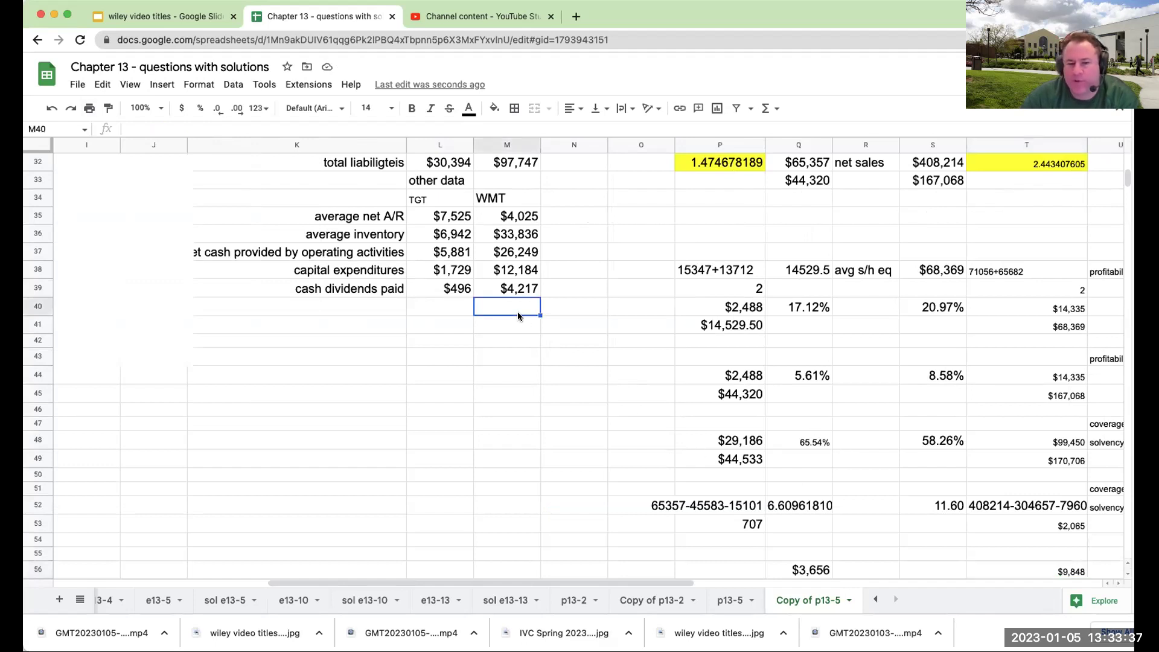
{"action": "key", "text": "Down"}
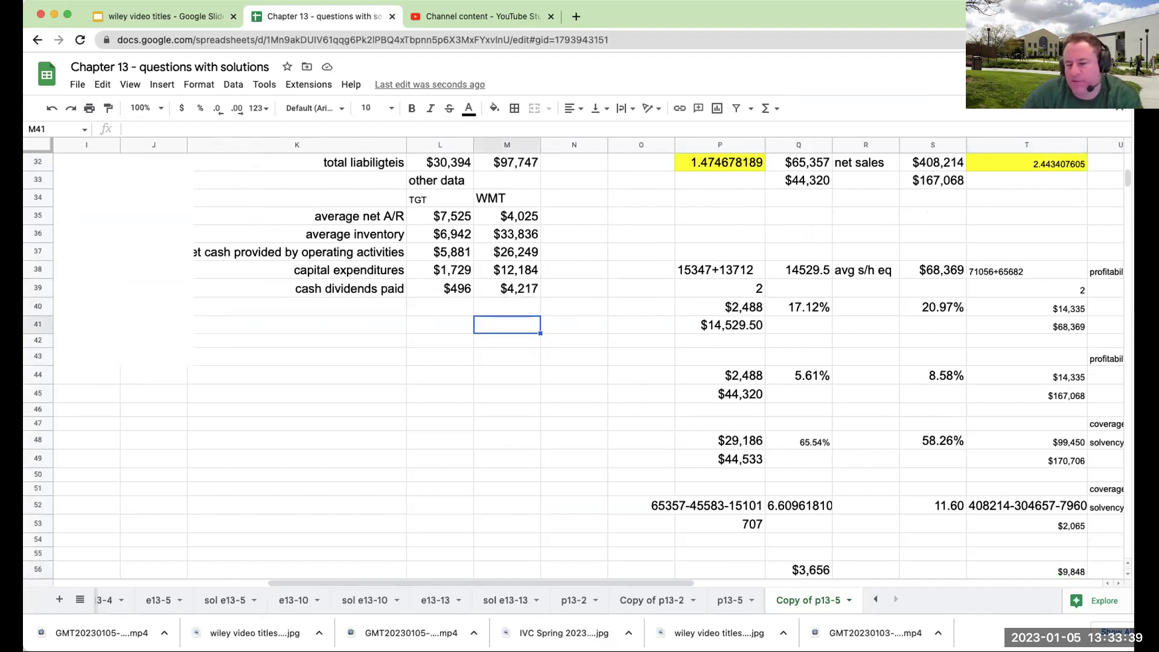
{"action": "type", "text": "+"}
{"action": "key", "text": "Up"}
{"action": "key", "text": "Up"}
{"action": "key", "text": "Up"}
{"action": "key", "text": "Up"}
{"action": "type", "text": "-"}
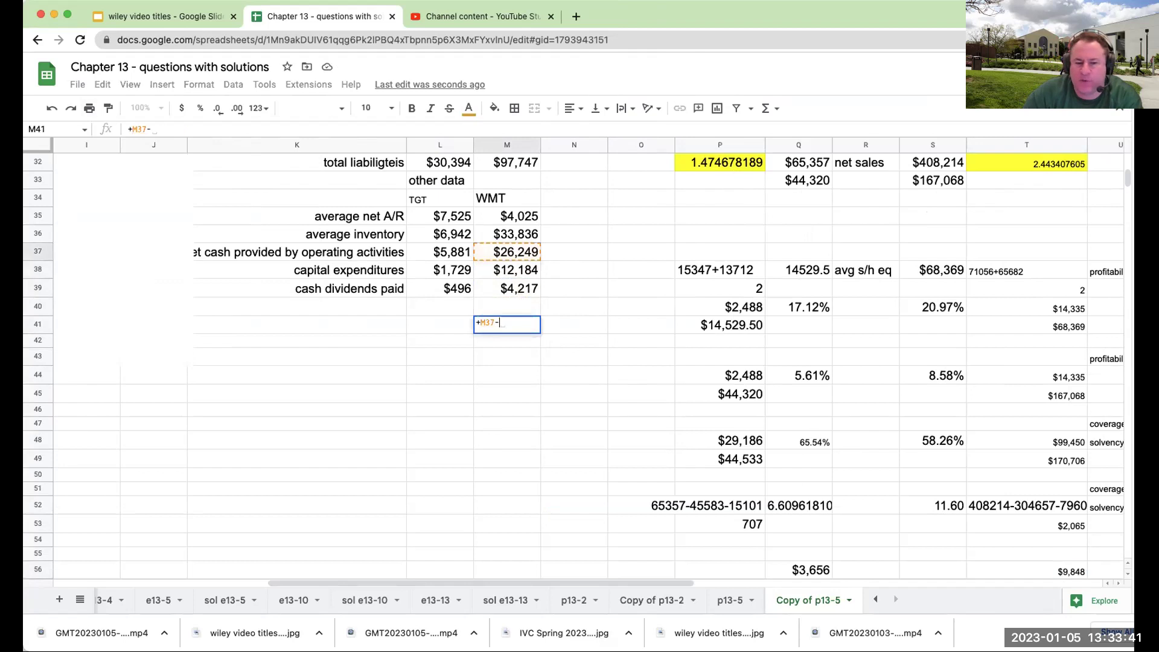
{"action": "key", "text": "Up"}
{"action": "key", "text": "Up"}
{"action": "key", "text": "Up"}
{"action": "type", "text": "-"}
{"action": "key", "text": "Up"}
{"action": "key", "text": "Up"}
{"action": "key", "text": "Return"}
Step: Clear the scratch calculation from M41
{"action": "key", "text": "Up"}
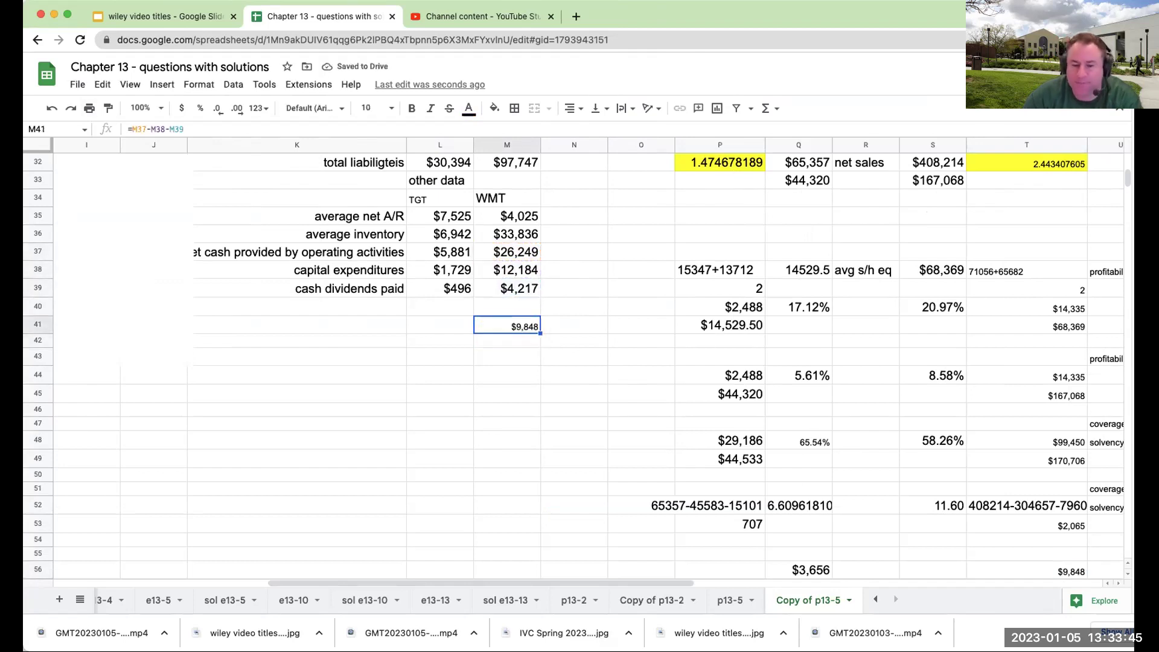
{"action": "key", "text": "Delete"}
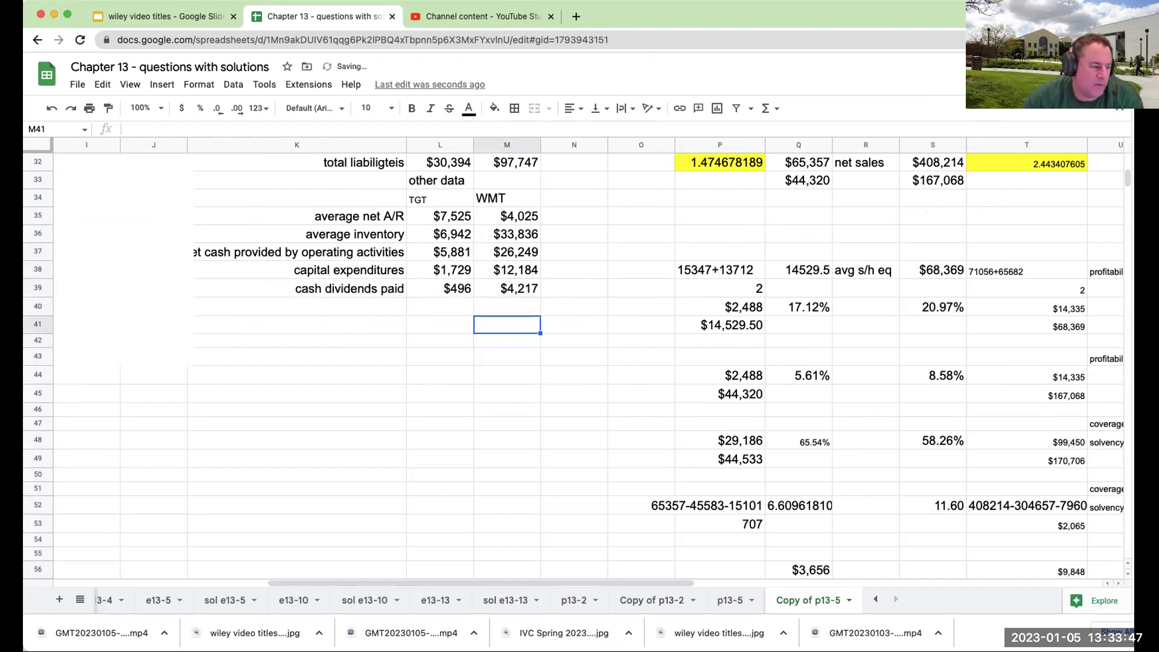
{"action": "scroll", "coordinate": [819, 512], "scroll_direction": "up", "scroll_amount": 6}
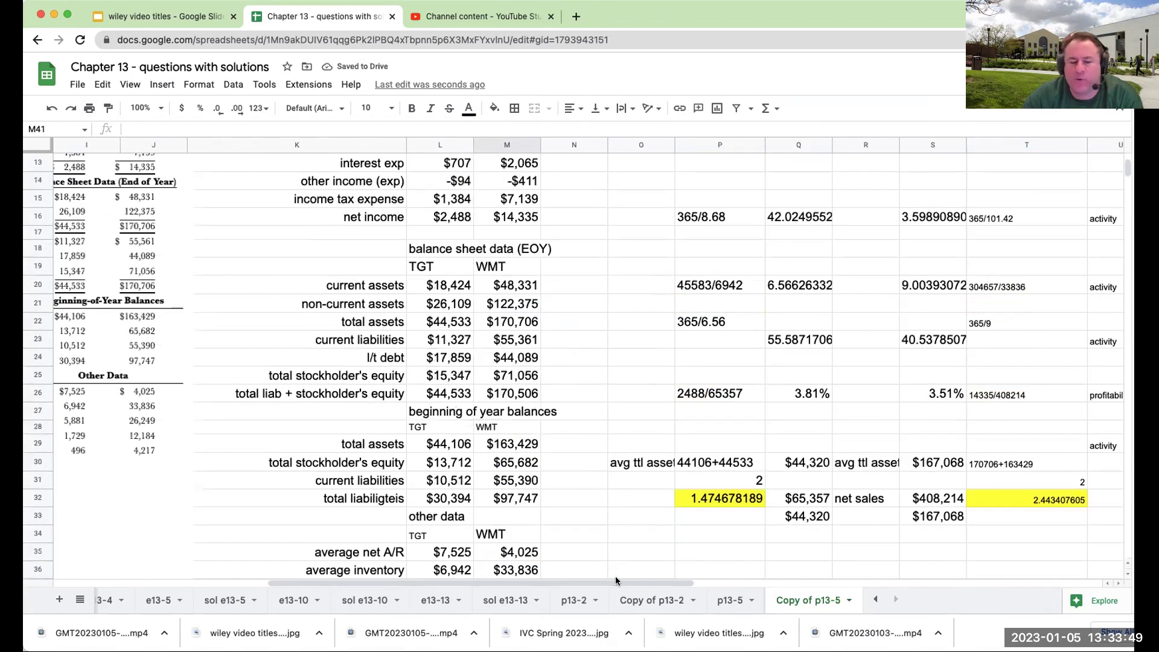
{"action": "scroll", "coordinate": [123, 568], "scroll_direction": "left", "scroll_amount": 10}
{"action": "scroll", "coordinate": [145, 513], "scroll_direction": "down", "scroll_amount": 5}
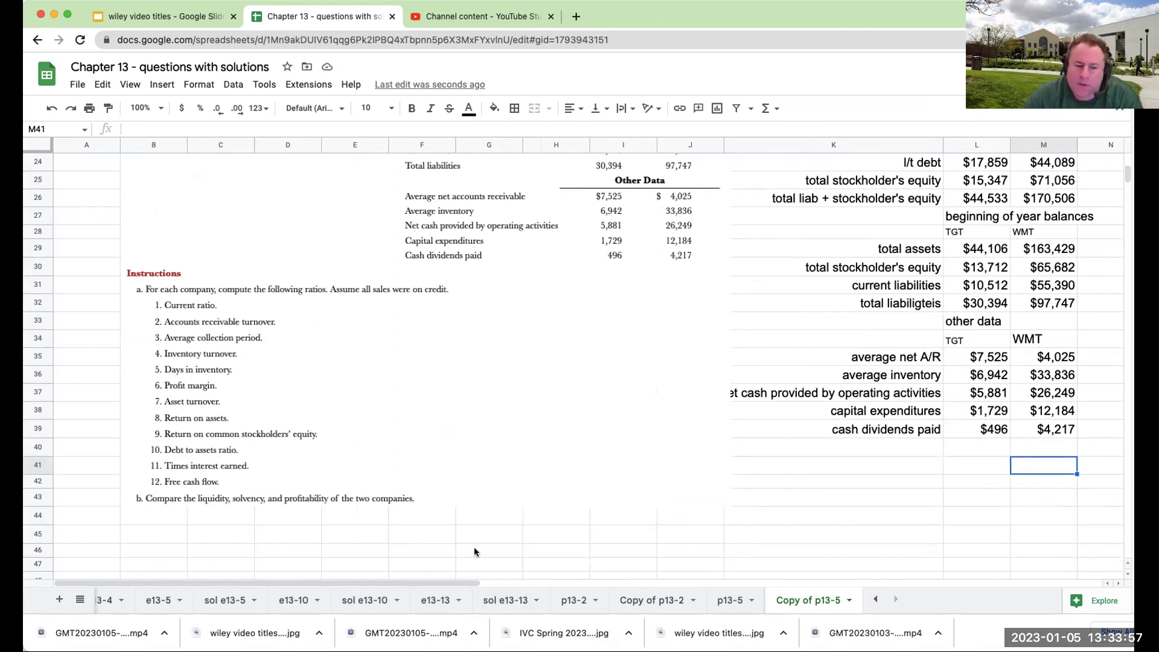
{"action": "left_click", "coordinate": [471, 528]}
{"action": "scroll", "coordinate": [472, 527], "scroll_direction": "up", "scroll_amount": 8}
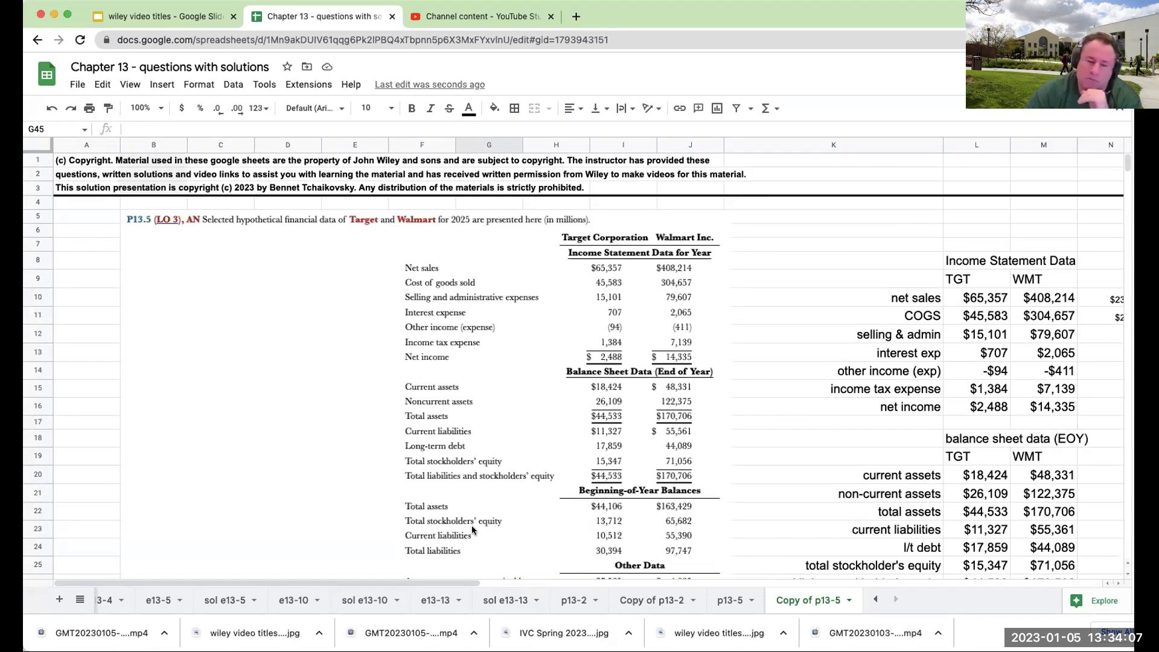
{"action": "key", "text": "Right"}
{"action": "key", "text": "Right"}
{"action": "key", "text": "Right"}
{"action": "key", "text": "Right"}
{"action": "key", "text": "Right"}
{"action": "key", "text": "Right"}
{"action": "key", "text": "Right"}
{"action": "key", "text": "Right"}
{"action": "key", "text": "Right"}
{"action": "key", "text": "Right"}
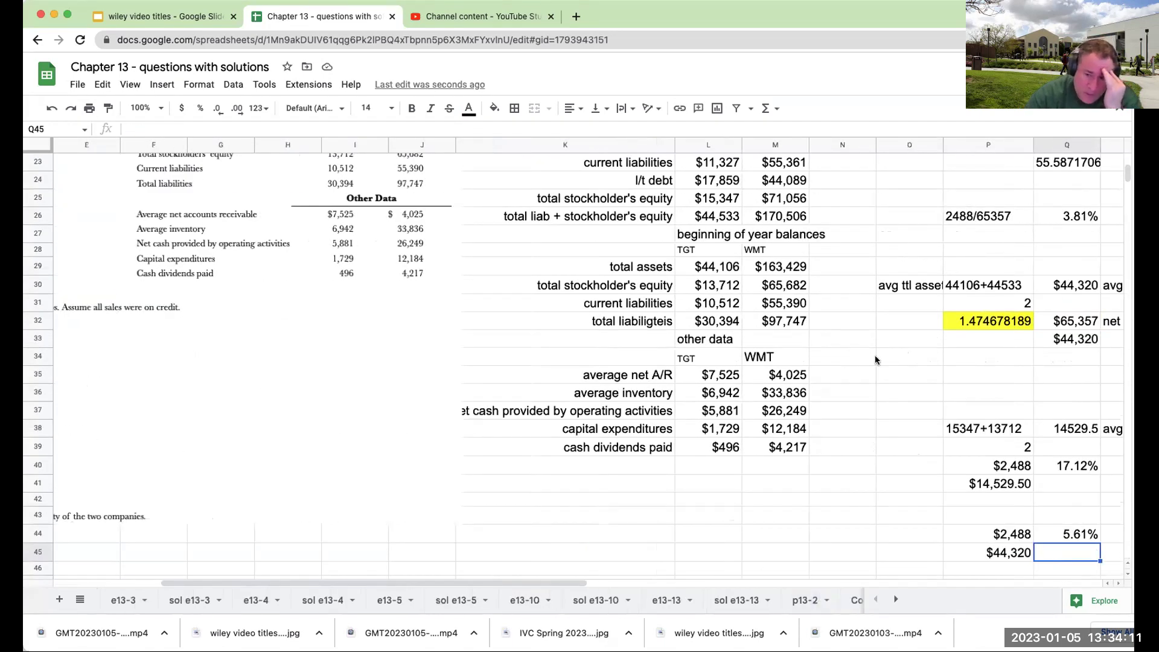
{"action": "scroll", "coordinate": [893, 362], "scroll_direction": "up", "scroll_amount": 10}
{"action": "left_click", "coordinate": [918, 335]}
{"action": "key", "text": "Down"}
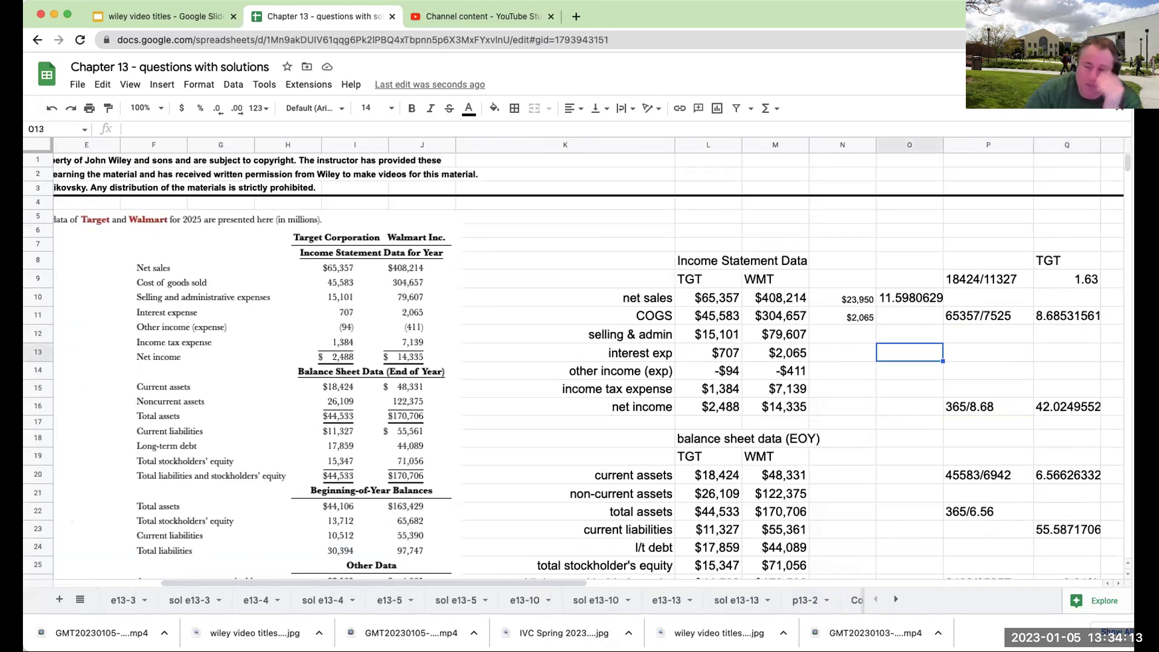
{"action": "key", "text": "Right"}
{"action": "key", "text": "Right"}
{"action": "key", "text": "Right"}
{"action": "key", "text": "Right"}
{"action": "key", "text": "Right"}
{"action": "key", "text": "Right"}
{"action": "key", "text": "Right"}
{"action": "key", "text": "Right"}
{"action": "key", "text": "Right"}
{"action": "key", "text": "Left"}
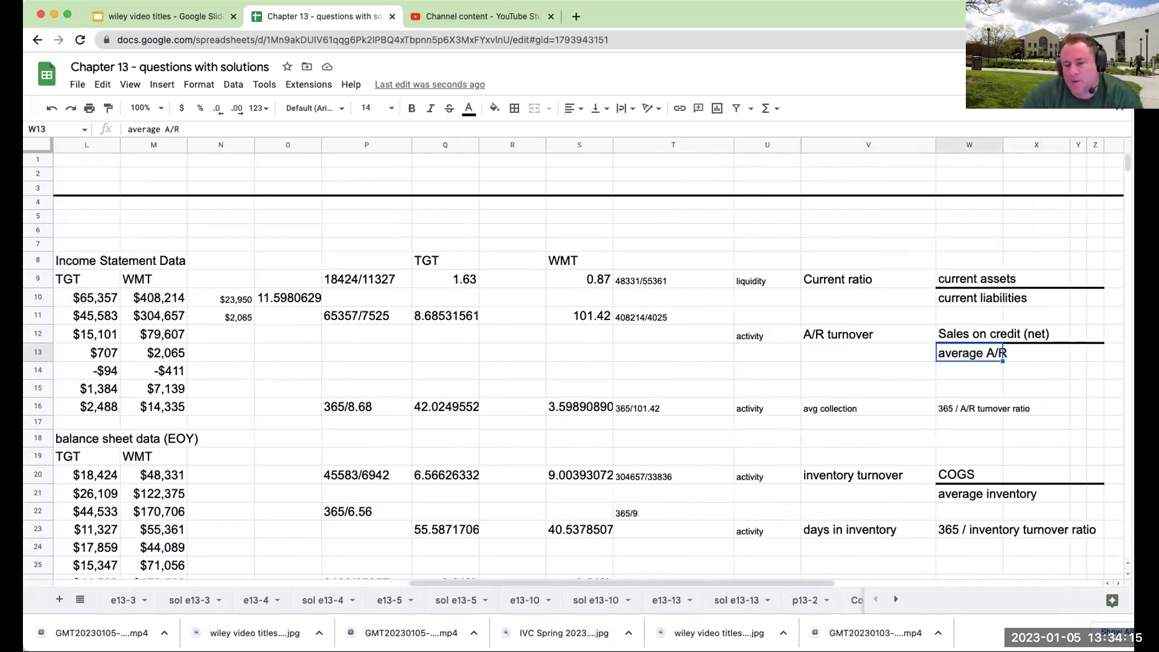
{"action": "key", "text": "Left"}
{"action": "key", "text": "Left"}
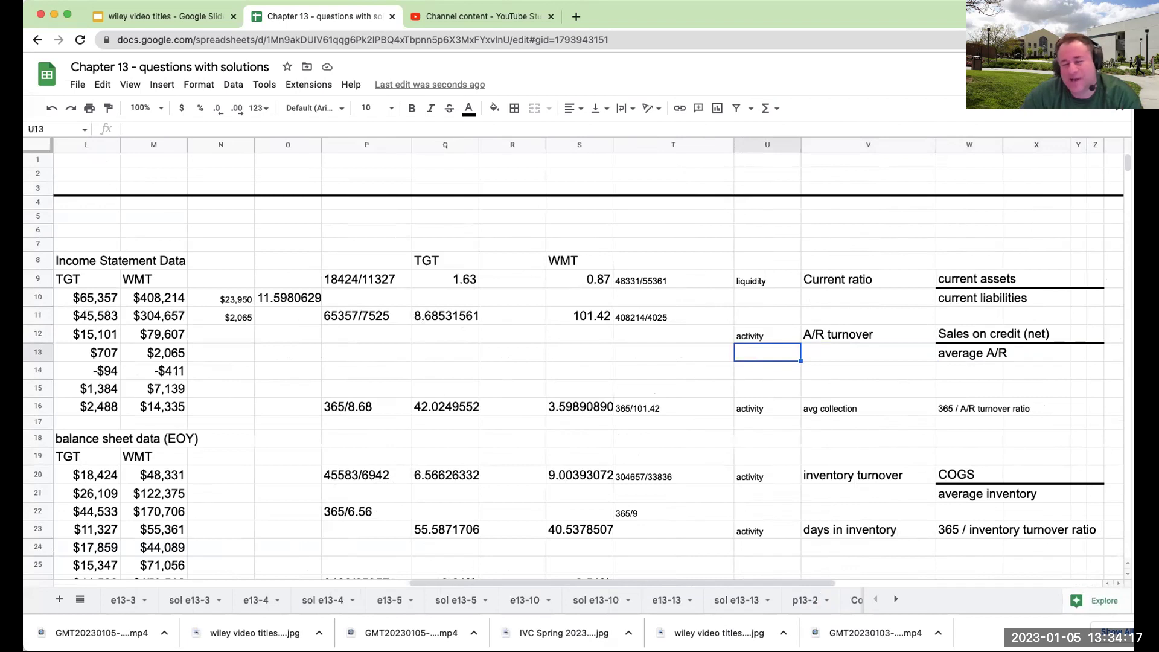
{"action": "left_click", "coordinate": [857, 335]}
{"action": "left_click", "coordinate": [837, 405]}
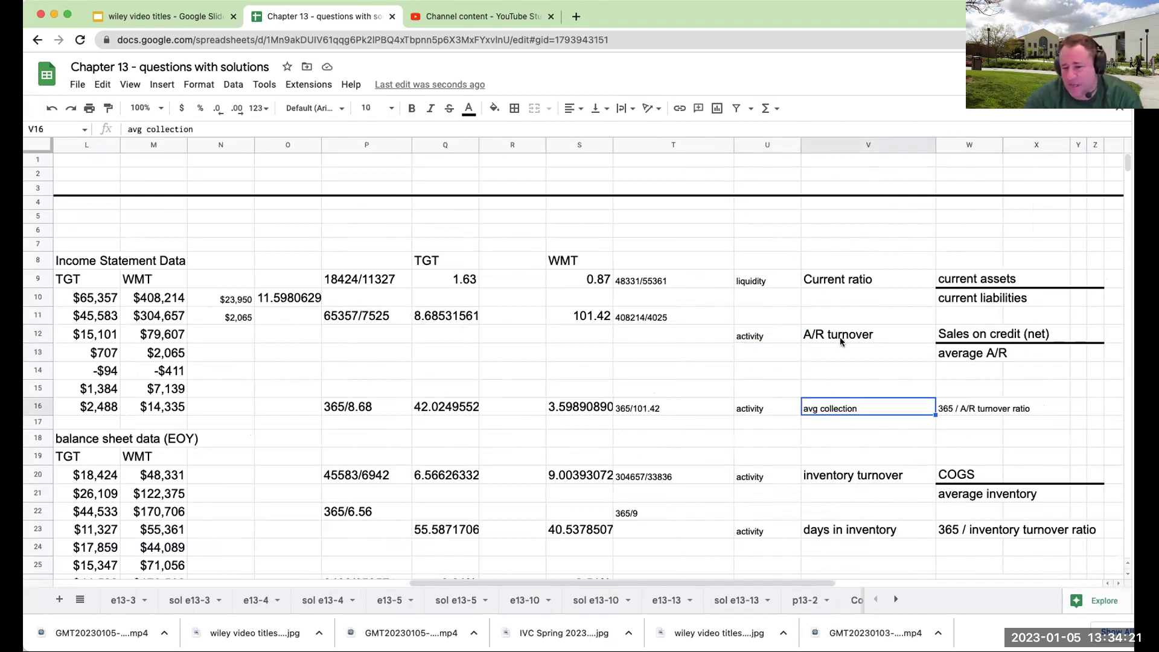
{"action": "scroll", "coordinate": [834, 406], "scroll_direction": "down", "scroll_amount": 1}
{"action": "left_click", "coordinate": [836, 446]}
{"action": "key", "text": "Down"}
{"action": "key", "text": "Down"}
{"action": "key", "text": "Down"}
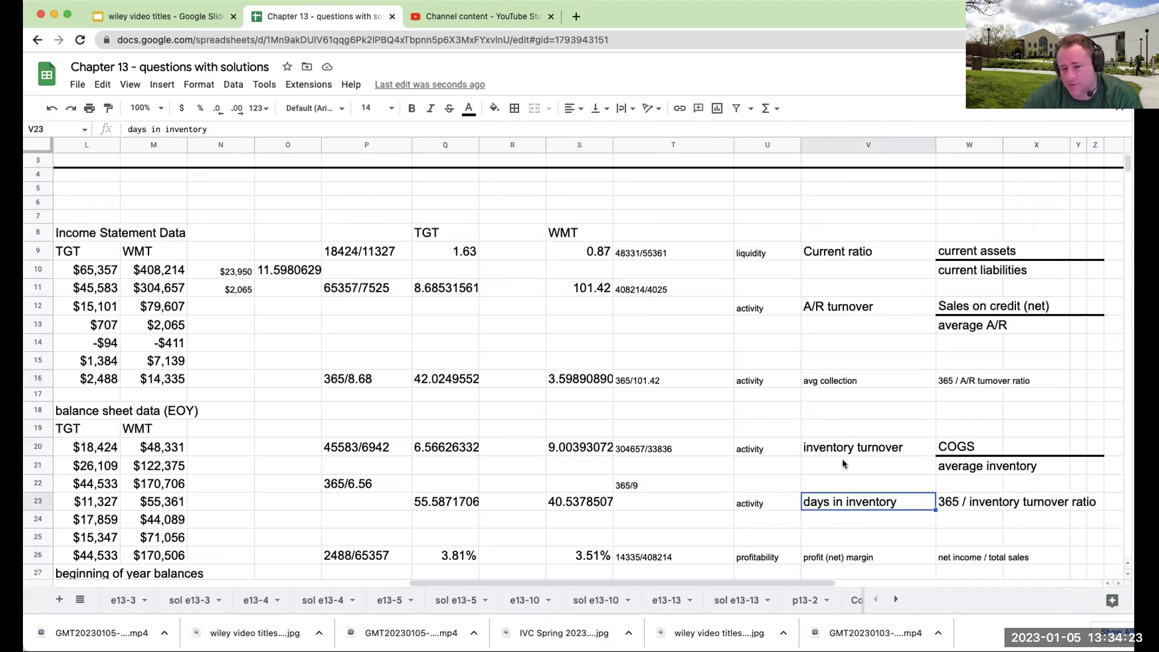
{"action": "scroll", "coordinate": [843, 464], "scroll_direction": "down", "scroll_amount": 3}
{"action": "left_click", "coordinate": [841, 470]}
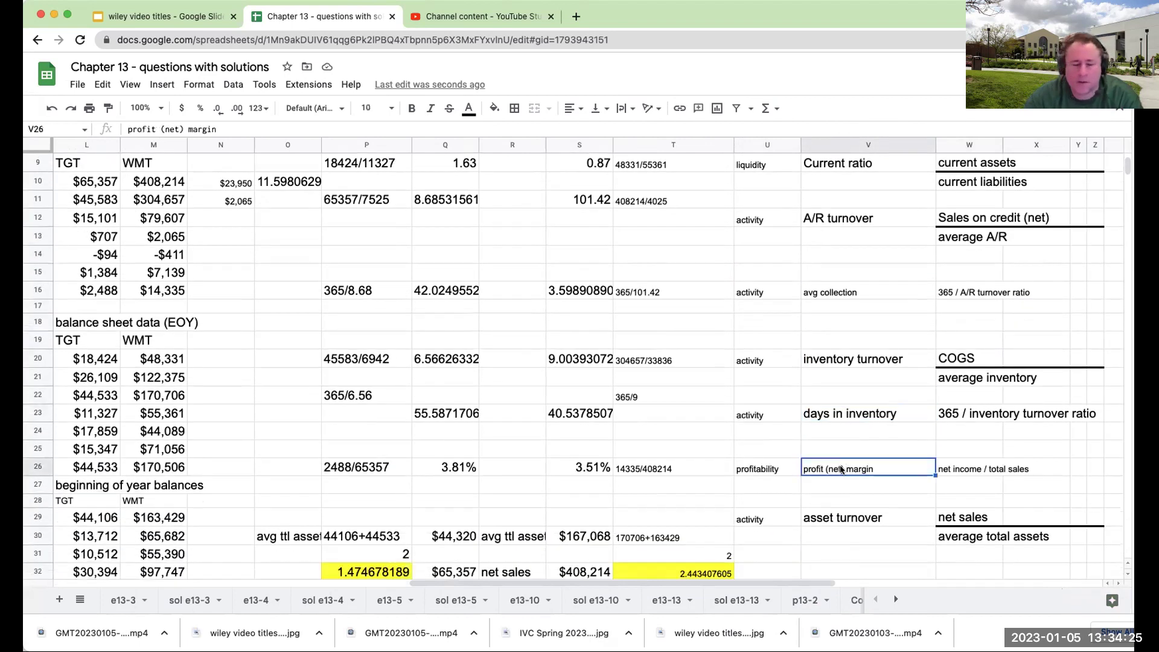
{"action": "left_click", "coordinate": [837, 517]}
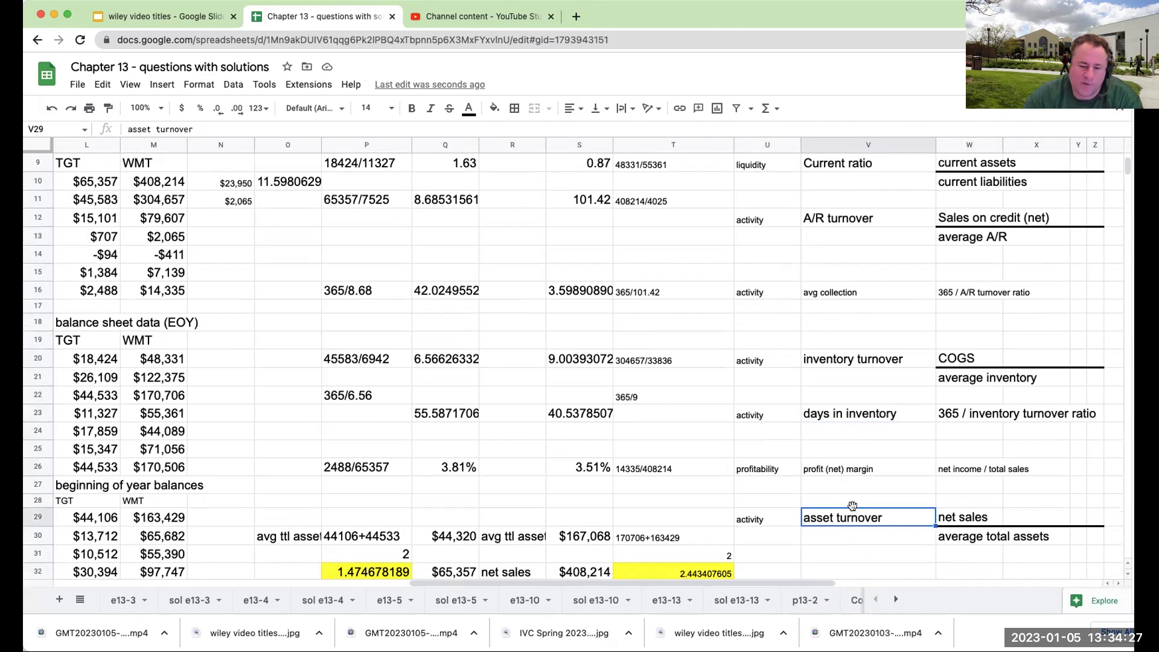
{"action": "scroll", "coordinate": [854, 510], "scroll_direction": "down", "scroll_amount": 1}
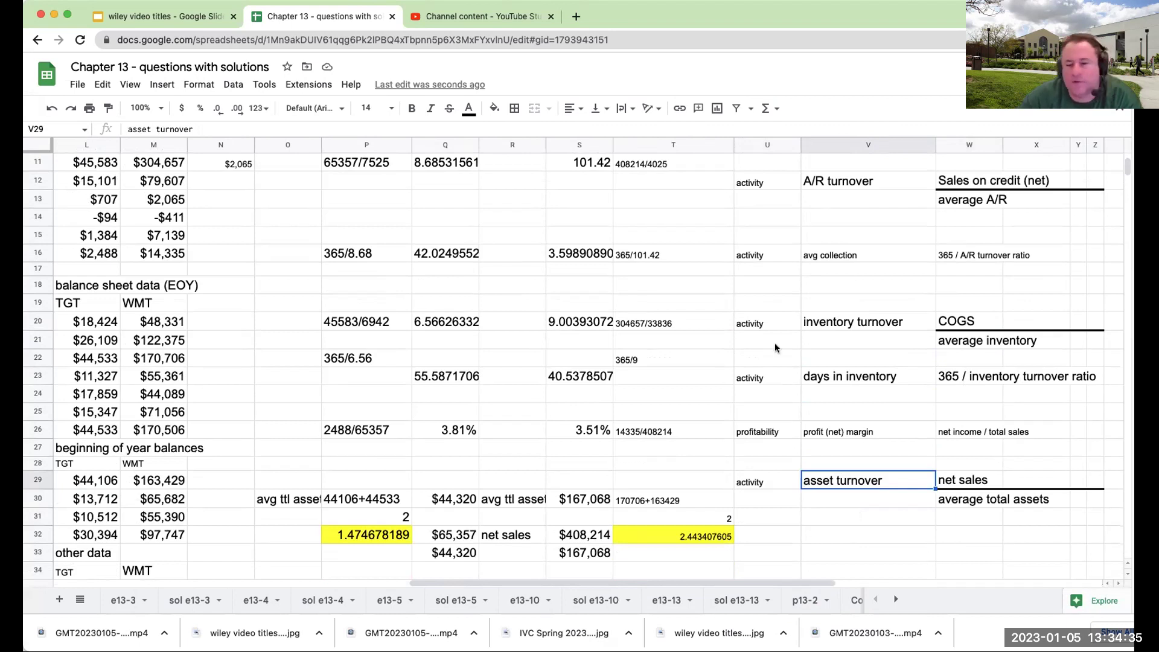
{"action": "scroll", "coordinate": [425, 269], "scroll_direction": "up", "scroll_amount": 5}
{"action": "left_click", "coordinate": [425, 269]}
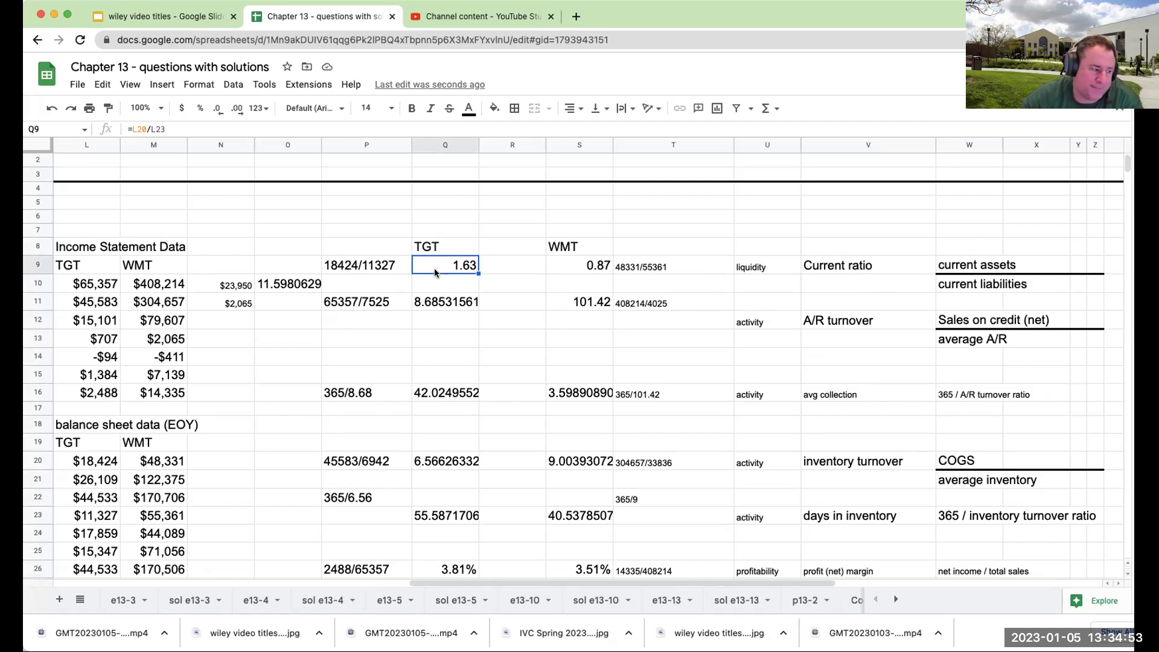
{"action": "left_click", "coordinate": [593, 265]}
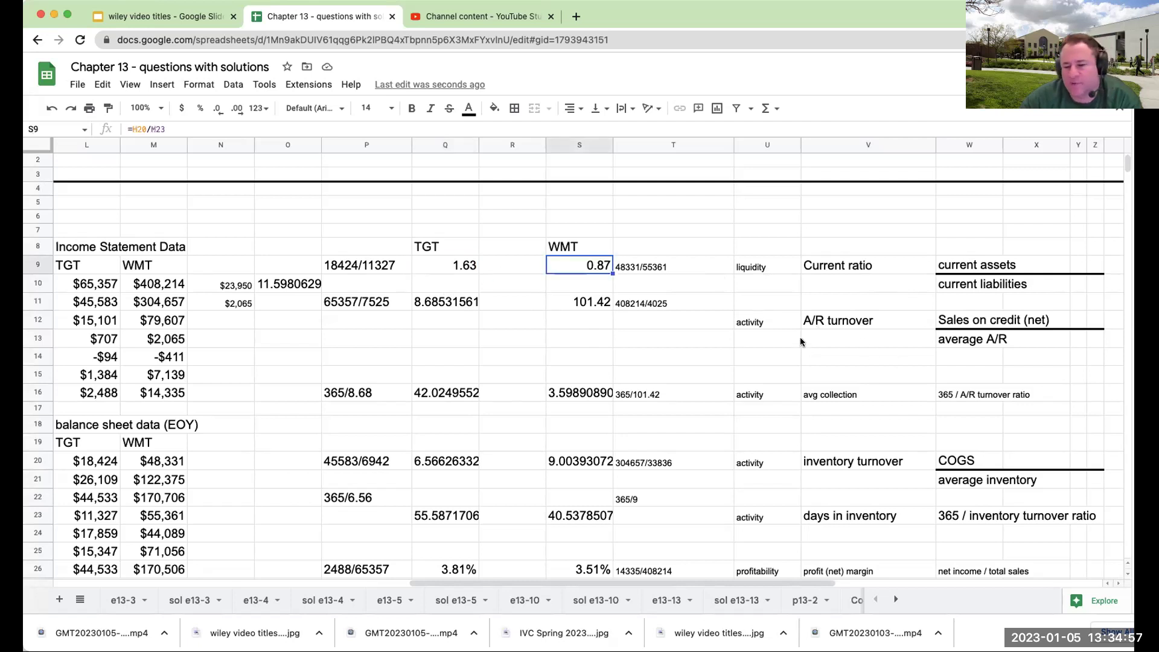
{"action": "scroll", "coordinate": [907, 474], "scroll_direction": "down", "scroll_amount": 1}
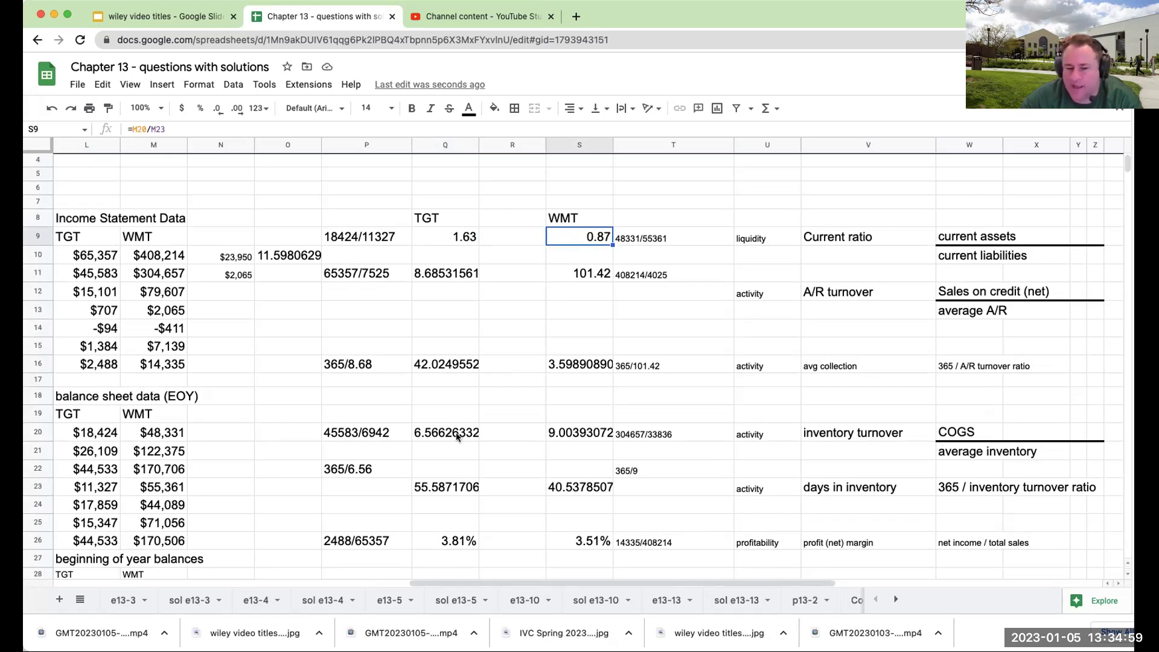
{"action": "left_click", "coordinate": [608, 429]}
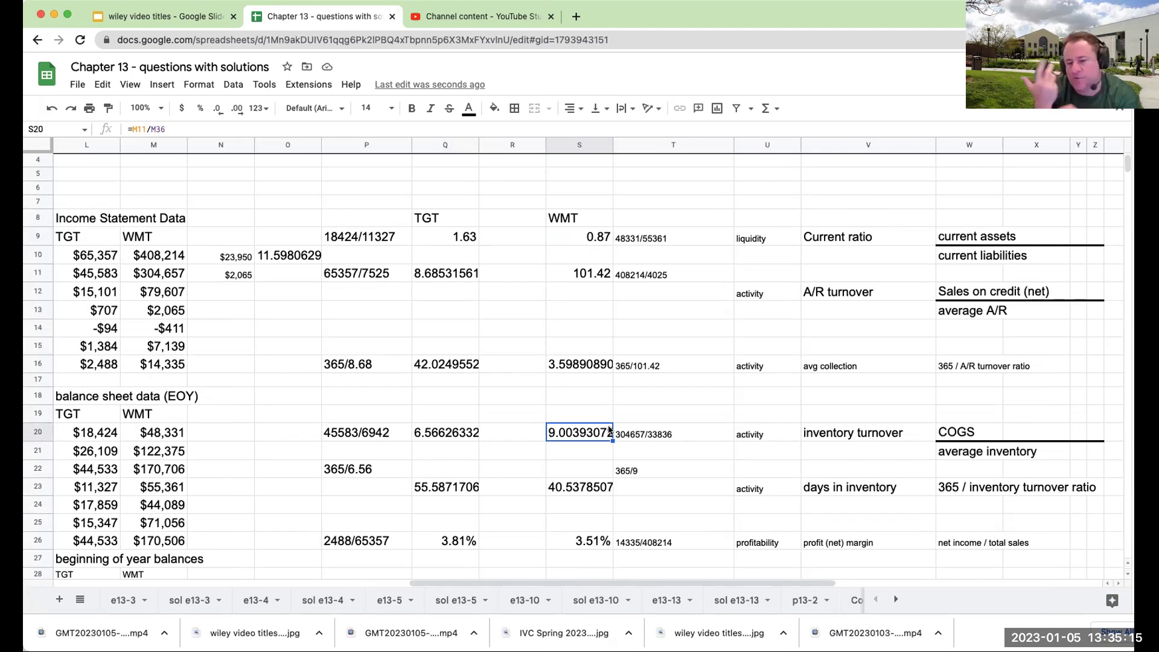
{"action": "scroll", "coordinate": [604, 341], "scroll_direction": "down", "scroll_amount": 5}
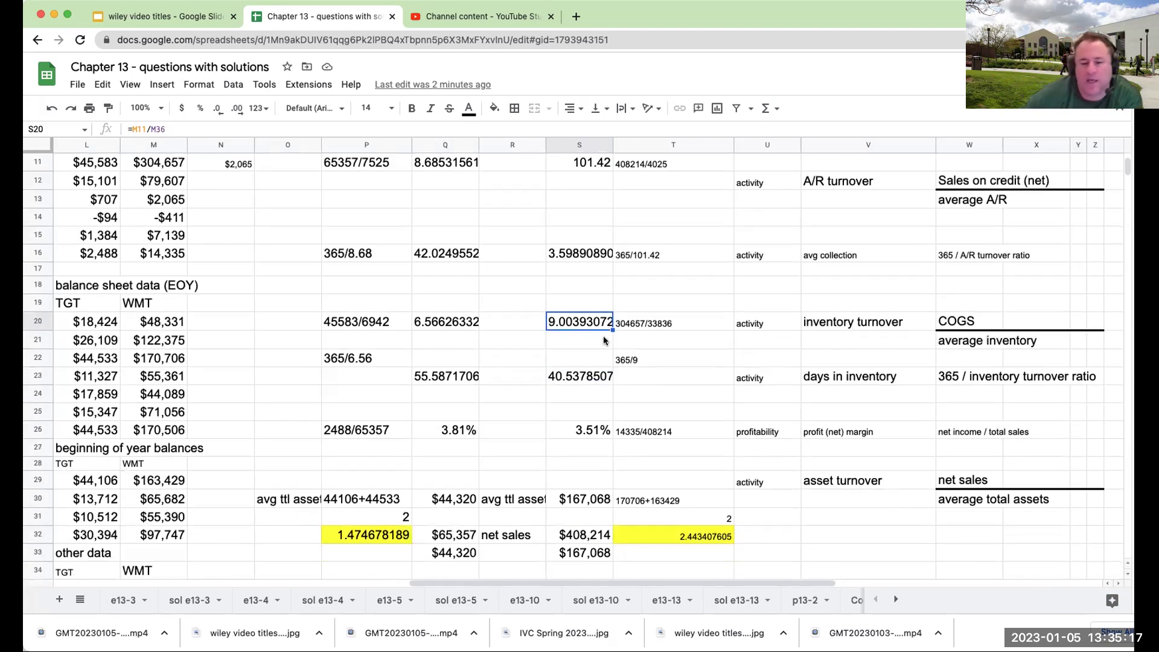
{"action": "scroll", "coordinate": [604, 341], "scroll_direction": "down", "scroll_amount": 2}
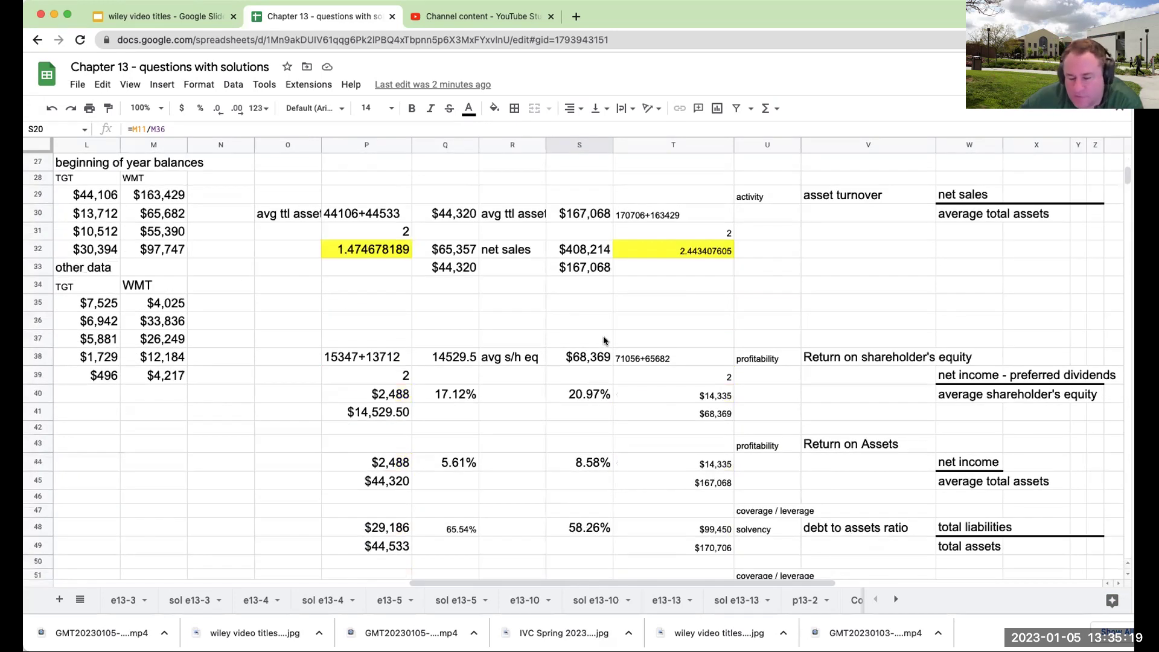
{"action": "scroll", "coordinate": [801, 386], "scroll_direction": "down", "scroll_amount": 3}
{"action": "scroll", "coordinate": [801, 387], "scroll_direction": "down", "scroll_amount": 1}
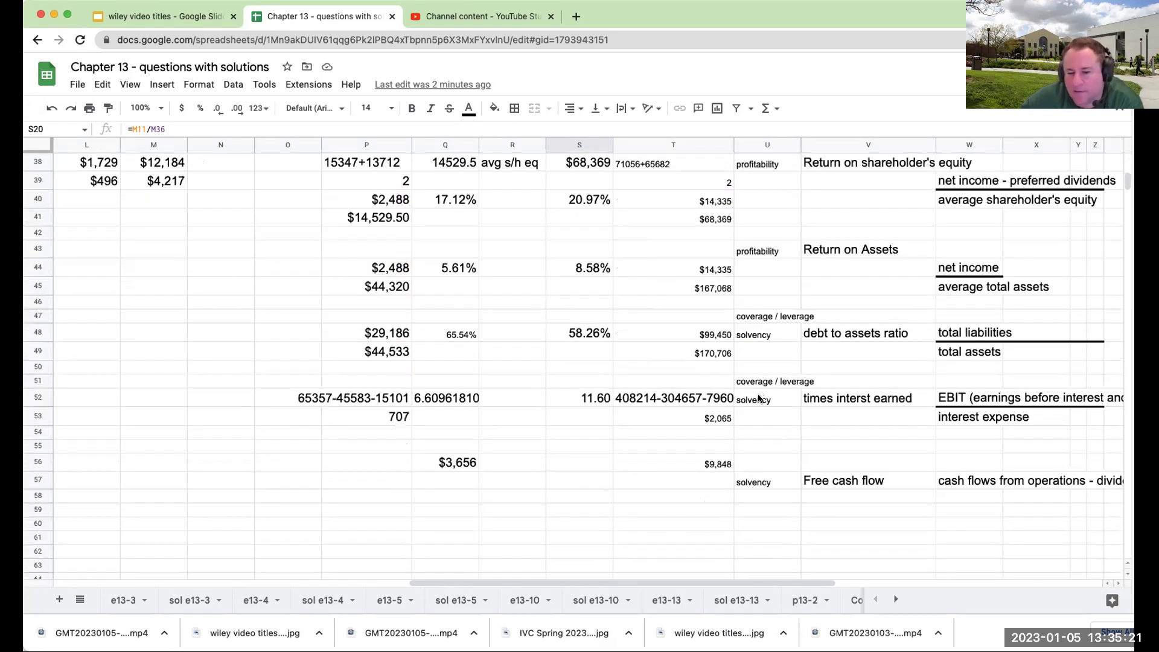
{"action": "left_click", "coordinate": [759, 397]}
{"action": "left_click", "coordinate": [764, 379]}
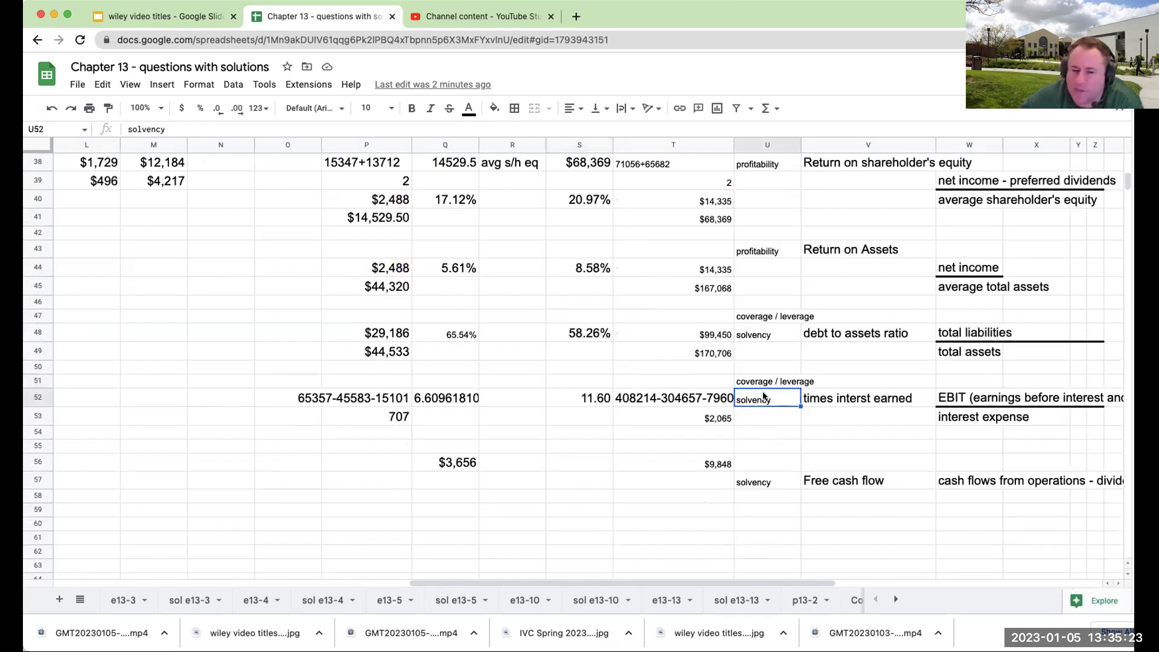
{"action": "left_click", "coordinate": [602, 399]}
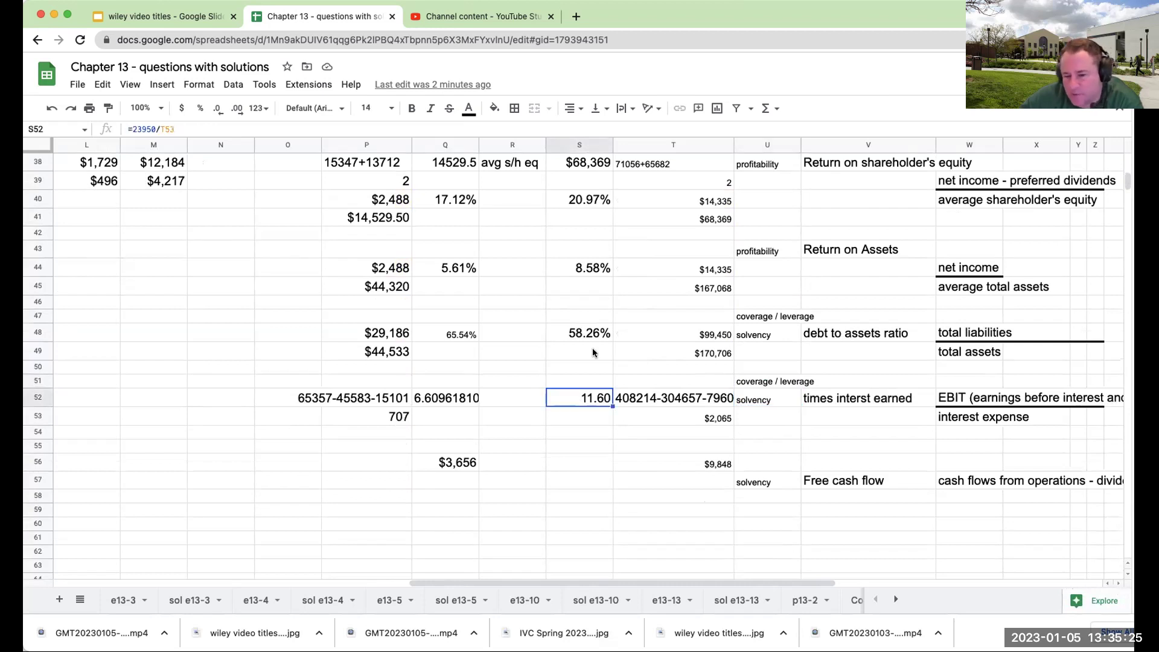
{"action": "left_click", "coordinate": [581, 334]}
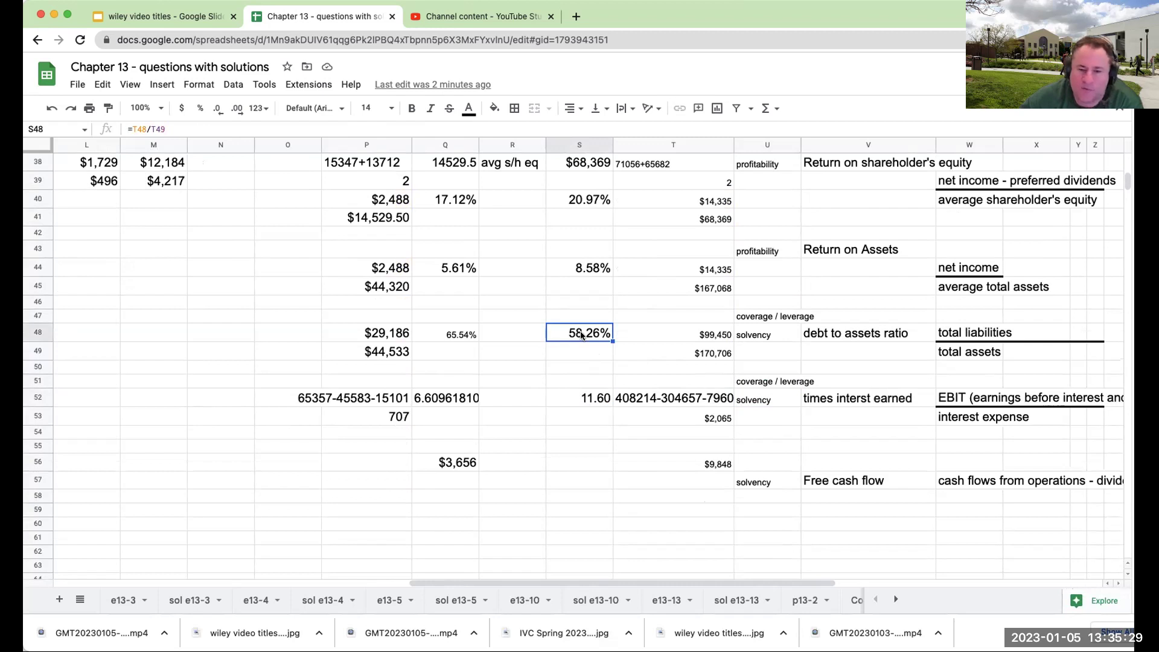
{"action": "scroll", "coordinate": [580, 335], "scroll_direction": "up", "scroll_amount": 2}
{"action": "left_click", "coordinate": [824, 526]}
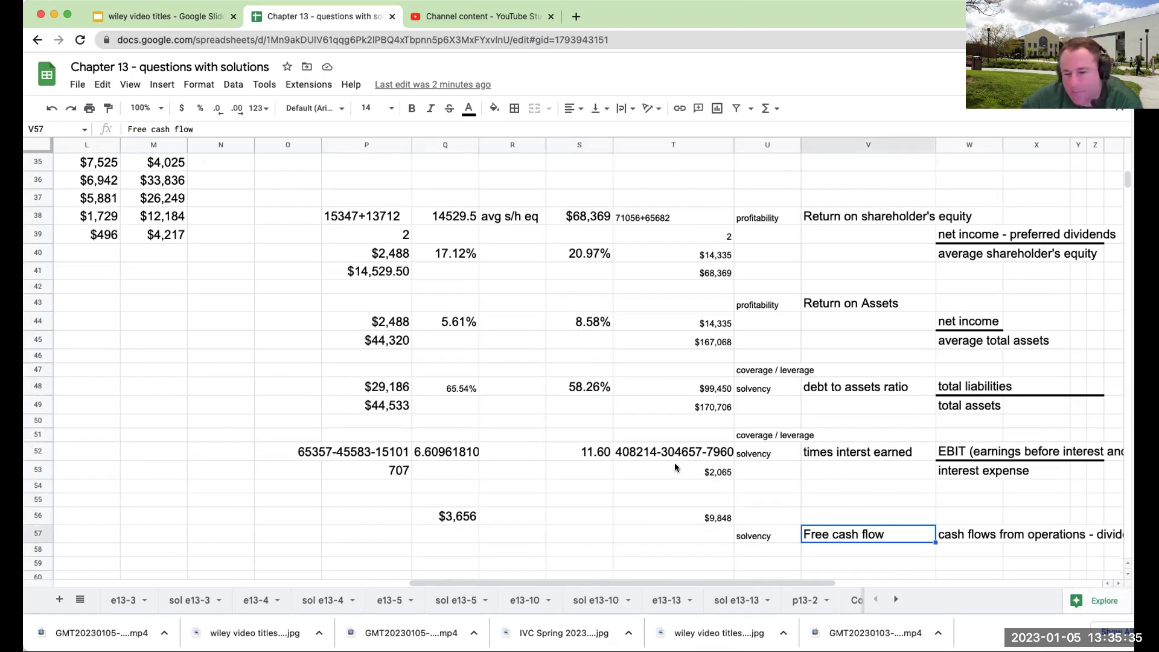
{"action": "scroll", "coordinate": [677, 430], "scroll_direction": "up", "scroll_amount": 3}
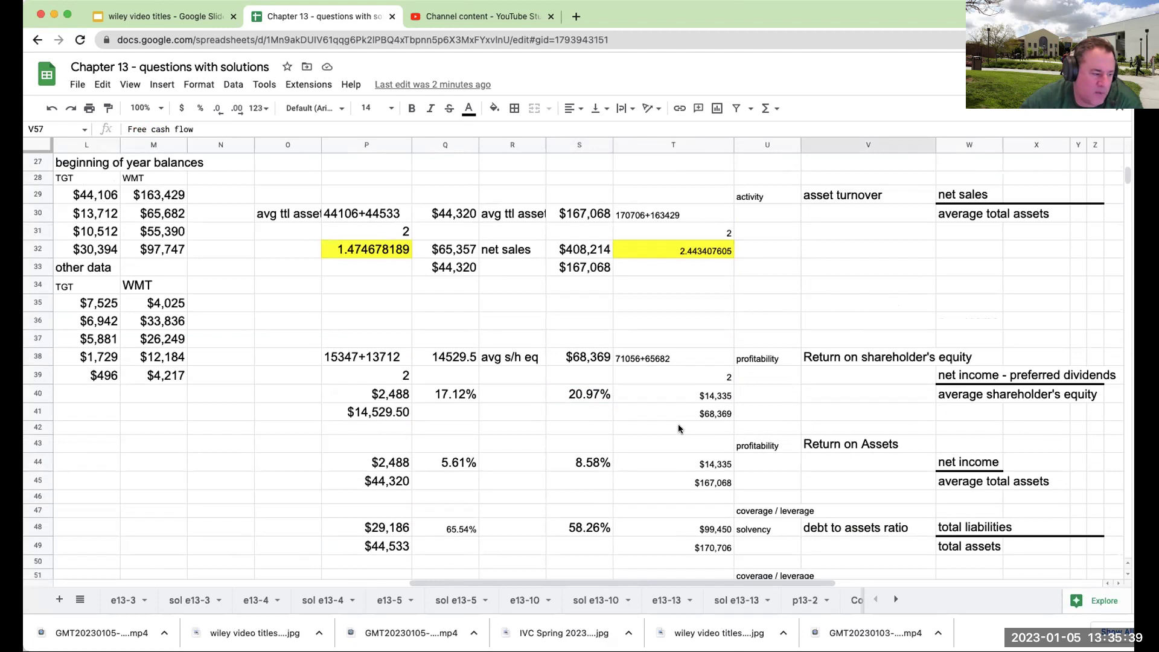
{"action": "scroll", "coordinate": [677, 426], "scroll_direction": "down", "scroll_amount": 3}
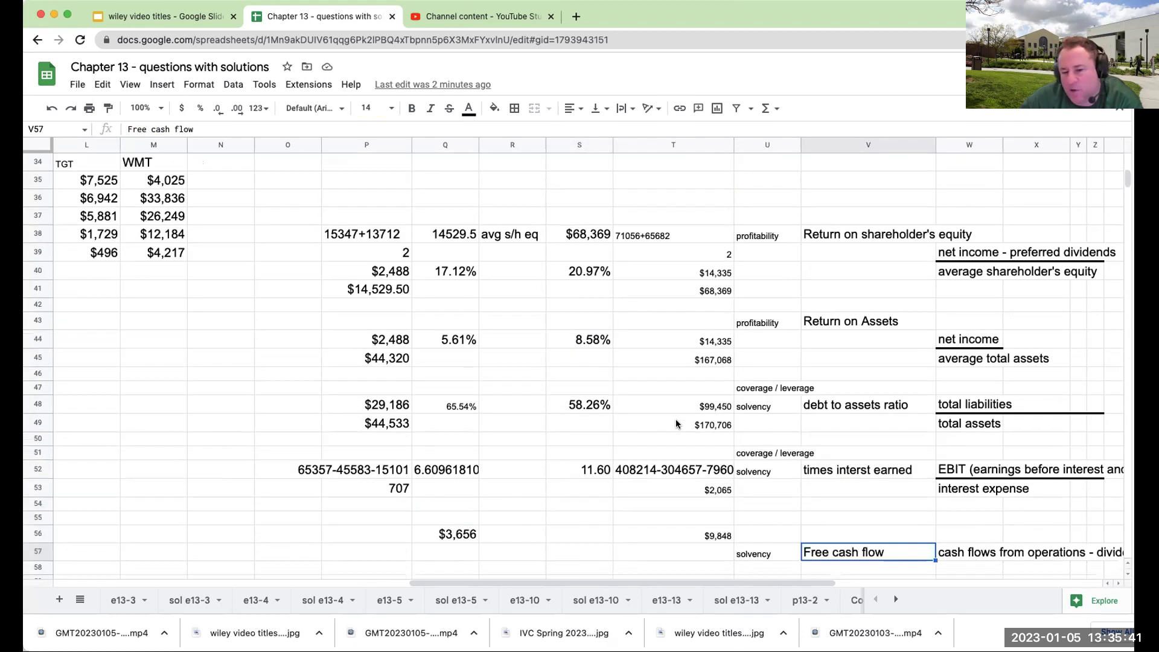
{"action": "scroll", "coordinate": [677, 423], "scroll_direction": "up", "scroll_amount": 3}
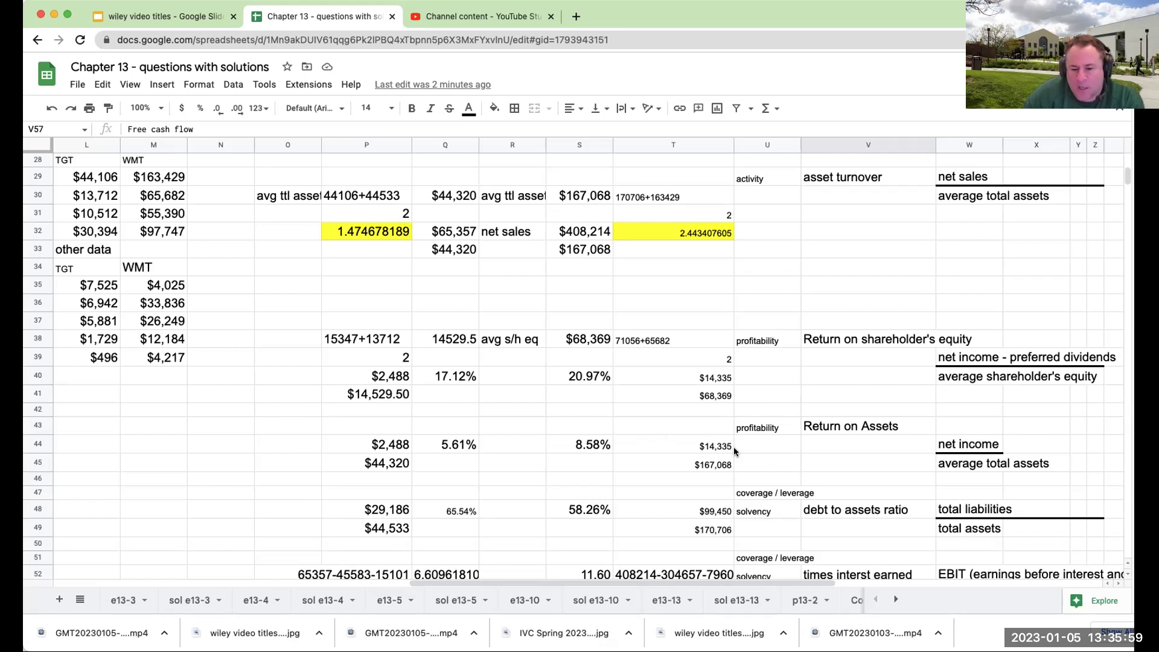
{"action": "scroll", "coordinate": [733, 454], "scroll_direction": "down", "scroll_amount": 1}
{"action": "scroll", "coordinate": [734, 456], "scroll_direction": "up", "scroll_amount": 4}
{"action": "scroll", "coordinate": [734, 458], "scroll_direction": "up", "scroll_amount": 2}
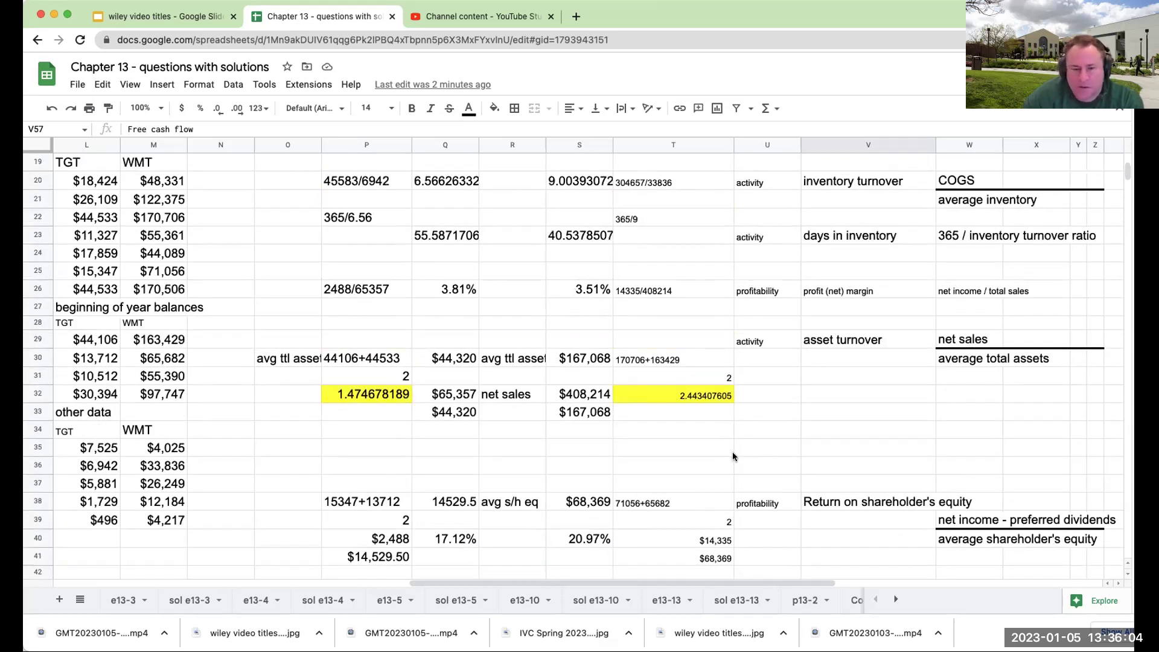
{"action": "scroll", "coordinate": [733, 452], "scroll_direction": "down", "scroll_amount": 1}
{"action": "scroll", "coordinate": [732, 456], "scroll_direction": "up", "scroll_amount": 7}
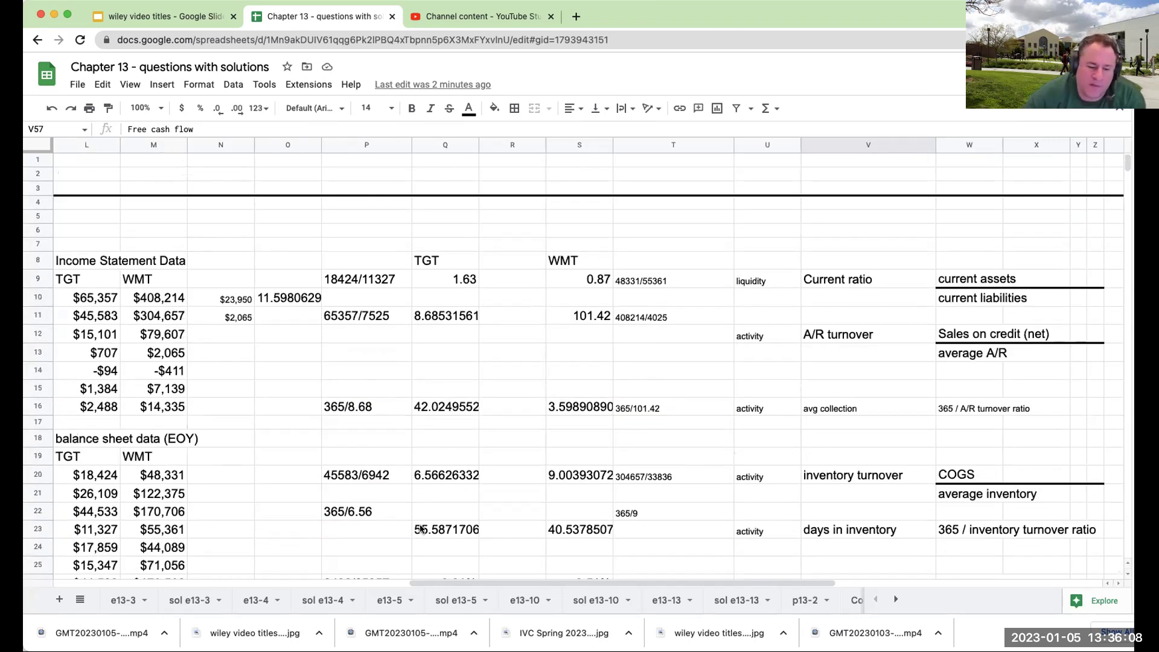
{"action": "scroll", "coordinate": [317, 488], "scroll_direction": "left", "scroll_amount": 6}
{"action": "scroll", "coordinate": [317, 486], "scroll_direction": "left", "scroll_amount": 5}
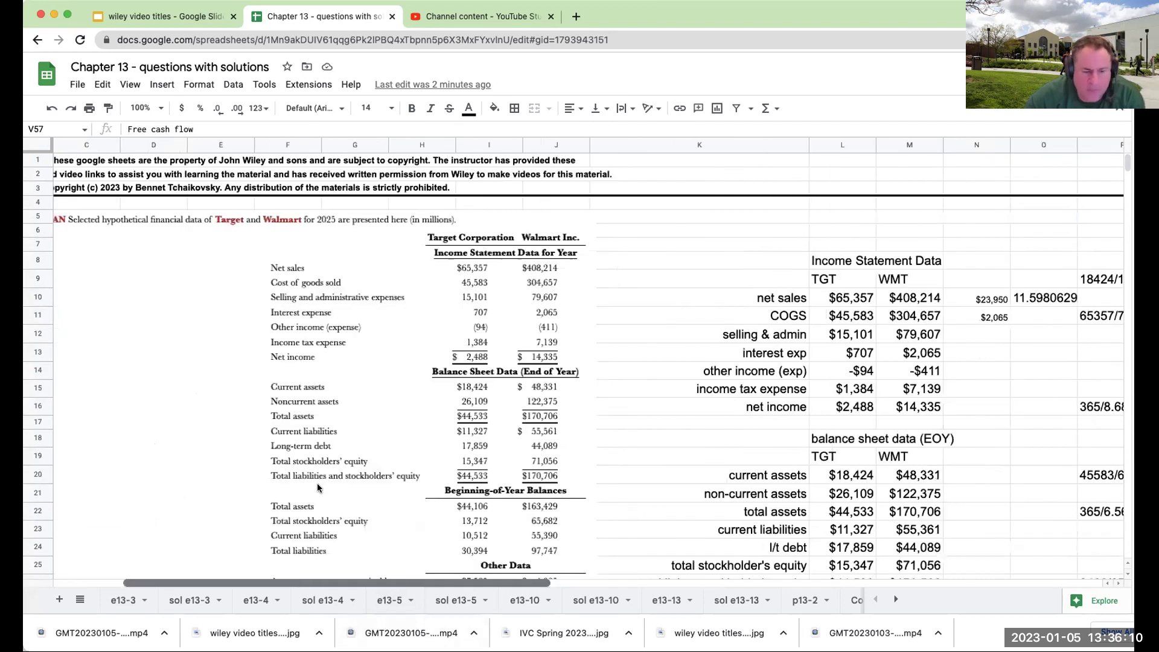
{"action": "scroll", "coordinate": [338, 519], "scroll_direction": "down", "scroll_amount": 7}
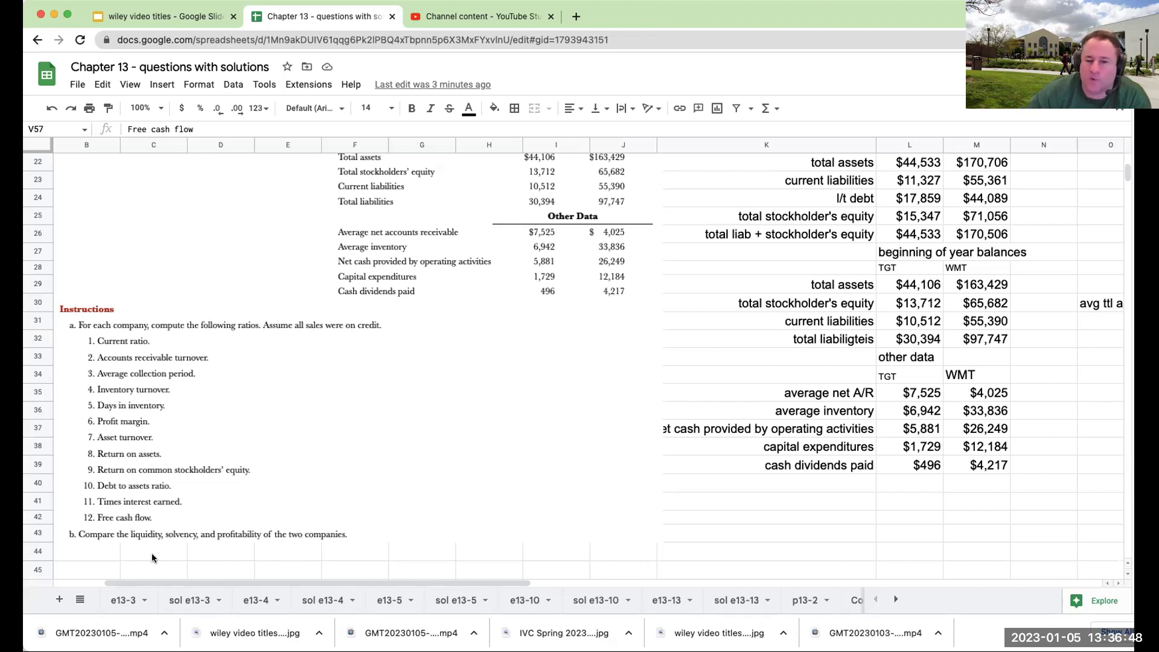
{"action": "scroll", "coordinate": [795, 483], "scroll_direction": "up", "scroll_amount": 10}
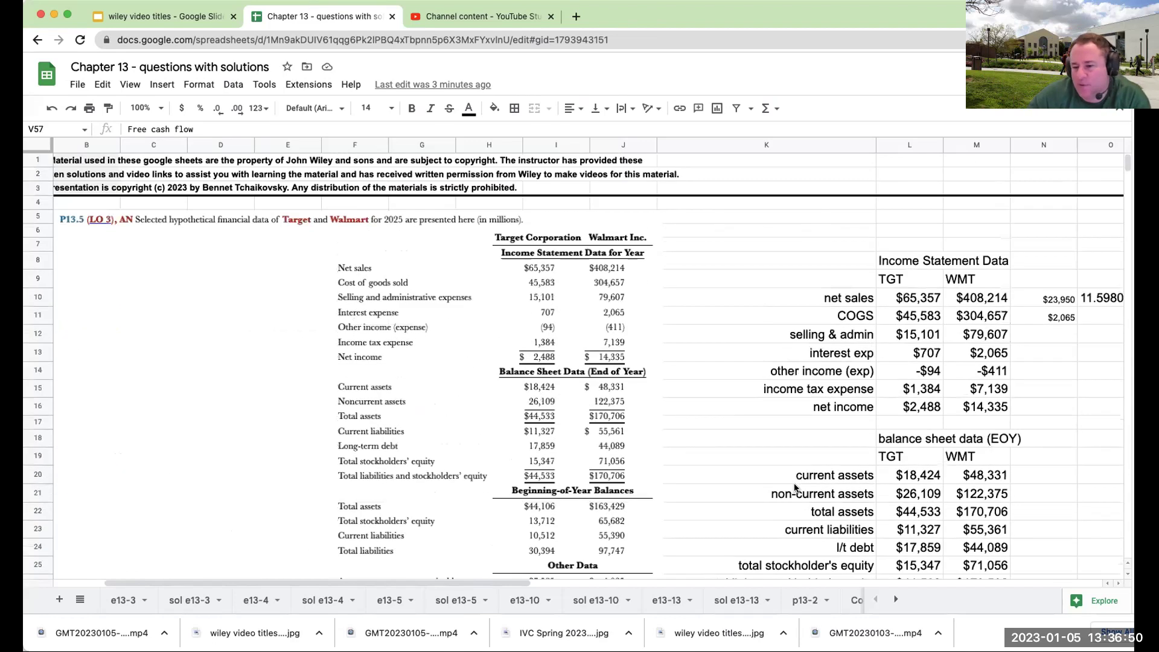
{"action": "scroll", "coordinate": [800, 518], "scroll_direction": "down", "scroll_amount": 5}
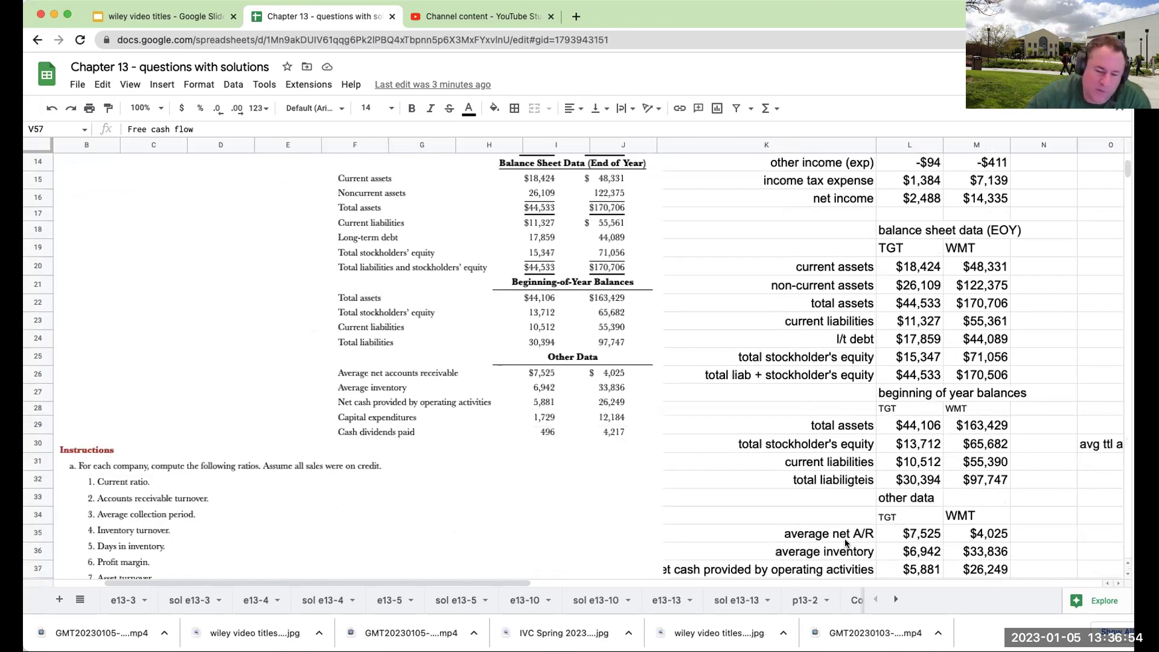
{"action": "scroll", "coordinate": [933, 527], "scroll_direction": "down", "scroll_amount": 1}
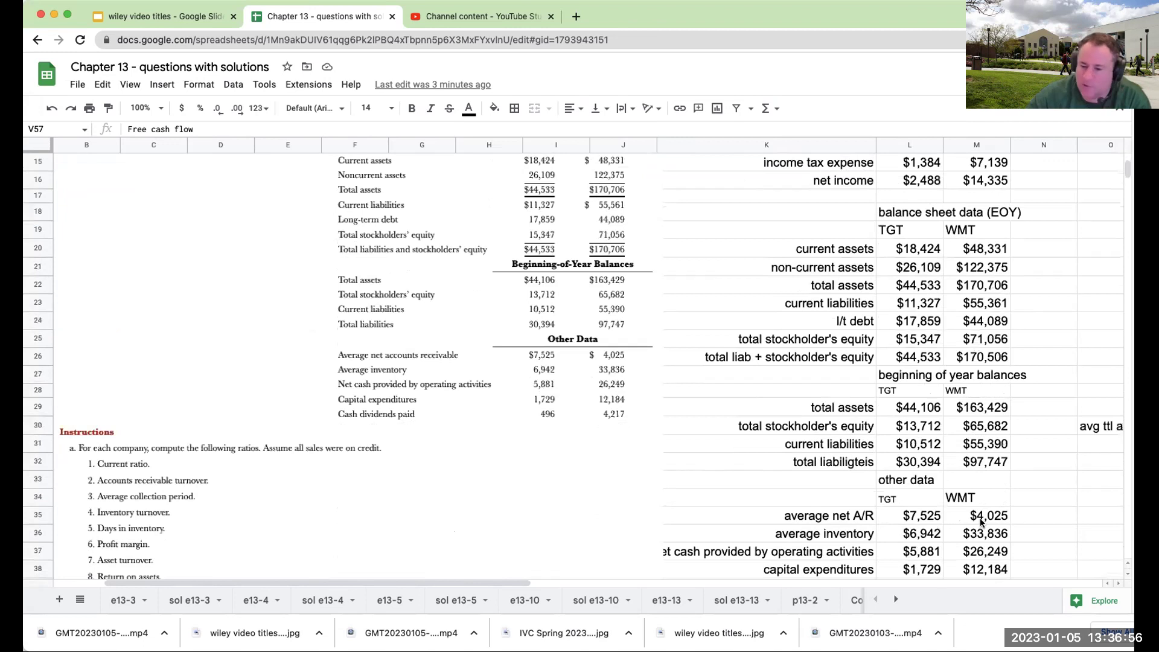
{"action": "left_click", "coordinate": [933, 527]}
{"action": "key", "text": "Up"}
{"action": "key", "text": "Right"}
{"action": "key", "text": "Down"}
{"action": "left_click", "coordinate": [910, 520]}
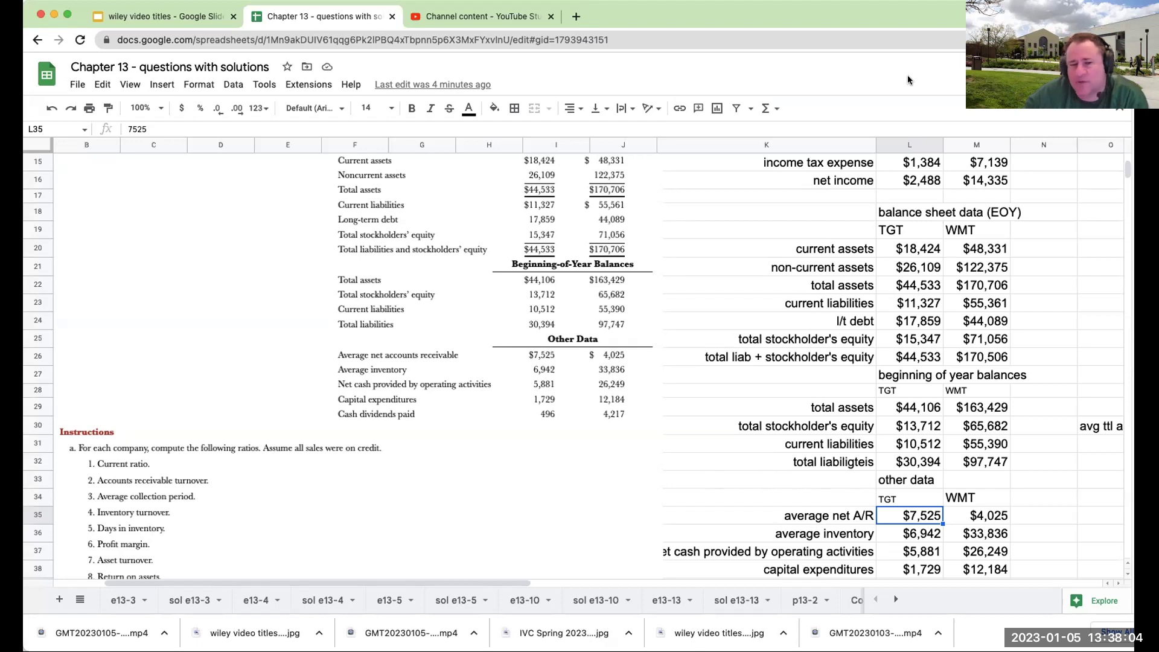
Step: Show the channel's Playlists tab in YouTube Studio with 50 rows per page
{"action": "left_click", "coordinate": [483, 17]}
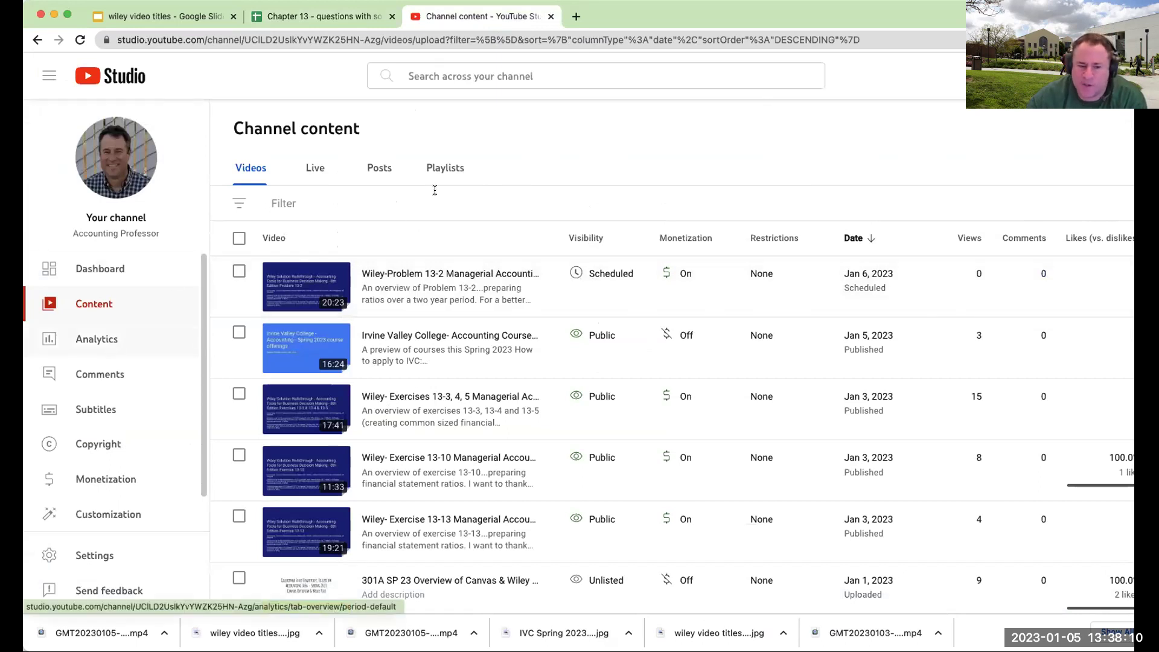
{"action": "left_click", "coordinate": [455, 163]}
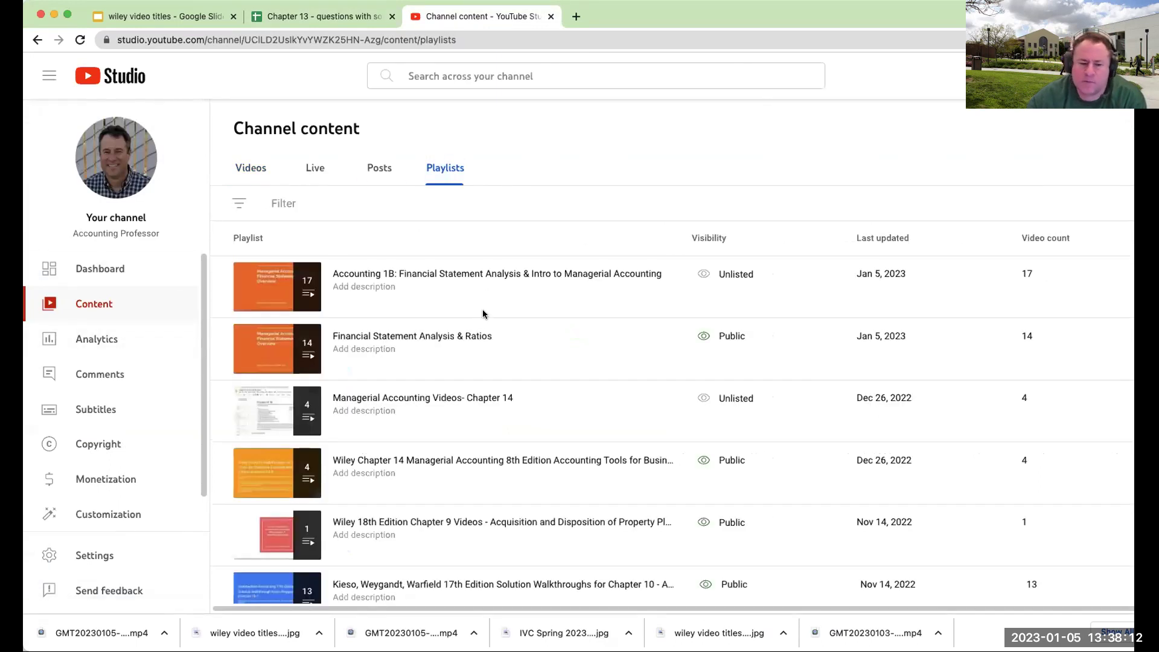
{"action": "scroll", "coordinate": [479, 316], "scroll_direction": "down", "scroll_amount": 5}
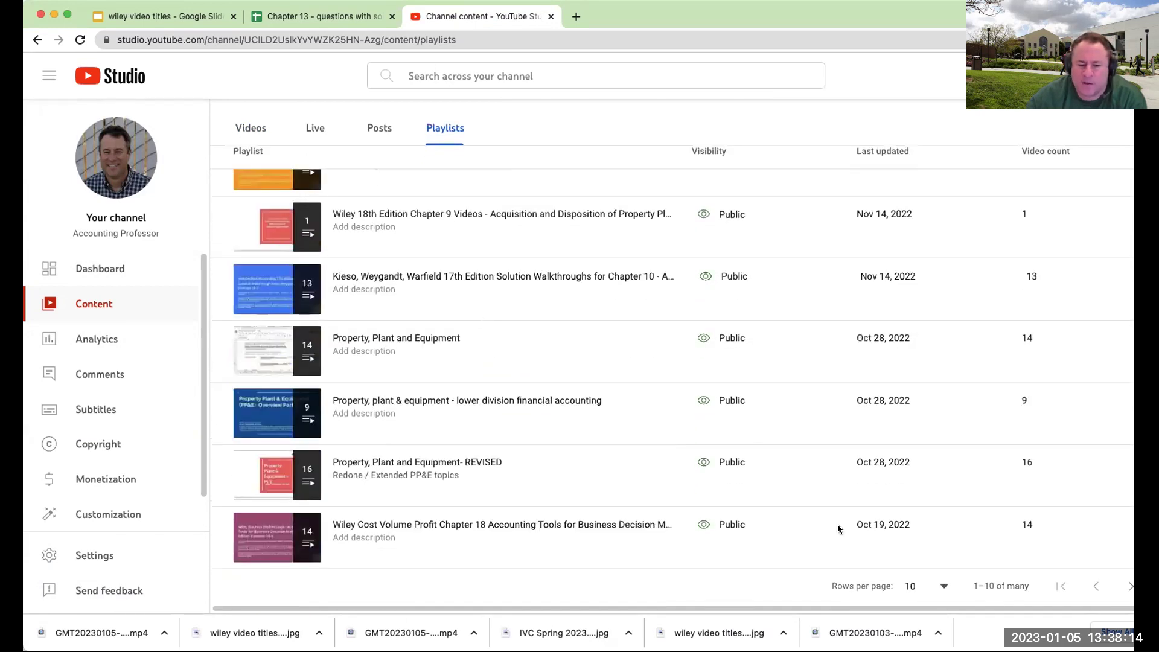
{"action": "left_click", "coordinate": [937, 584]}
{"action": "left_click", "coordinate": [933, 581]}
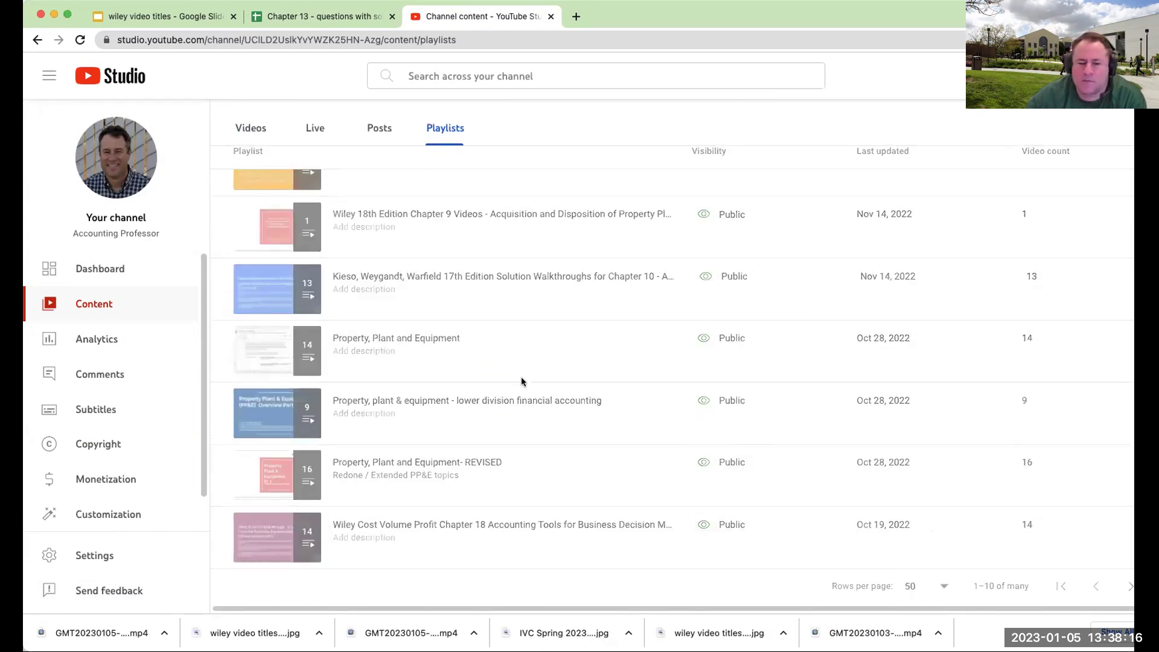
Step: Go to the second page of playlists
{"action": "scroll", "coordinate": [531, 401], "scroll_direction": "down", "scroll_amount": 1}
{"action": "scroll", "coordinate": [531, 403], "scroll_direction": "down", "scroll_amount": 4}
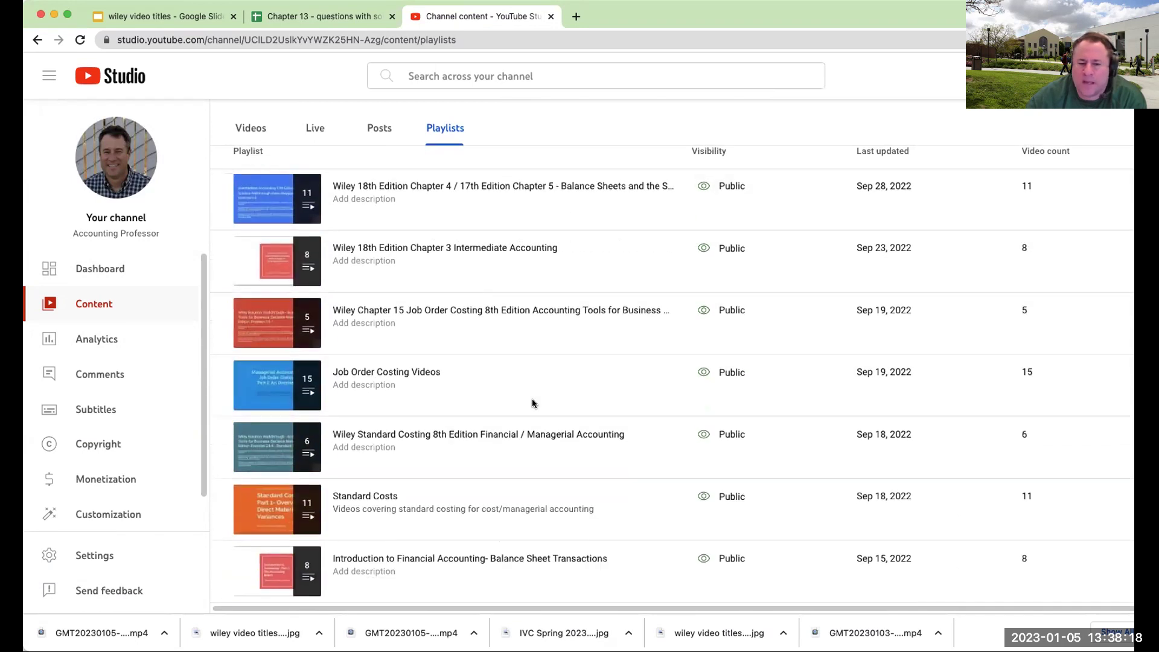
{"action": "scroll", "coordinate": [532, 403], "scroll_direction": "down", "scroll_amount": 1}
{"action": "scroll", "coordinate": [531, 403], "scroll_direction": "down", "scroll_amount": 7}
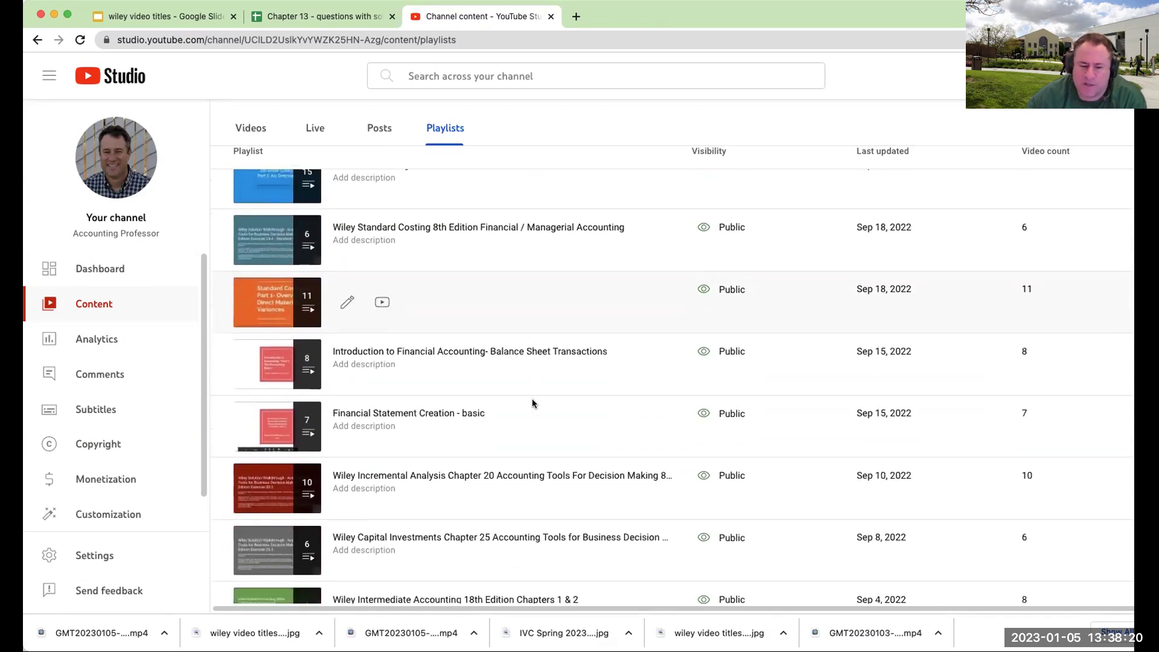
{"action": "scroll", "coordinate": [456, 381], "scroll_direction": "down", "scroll_amount": 6}
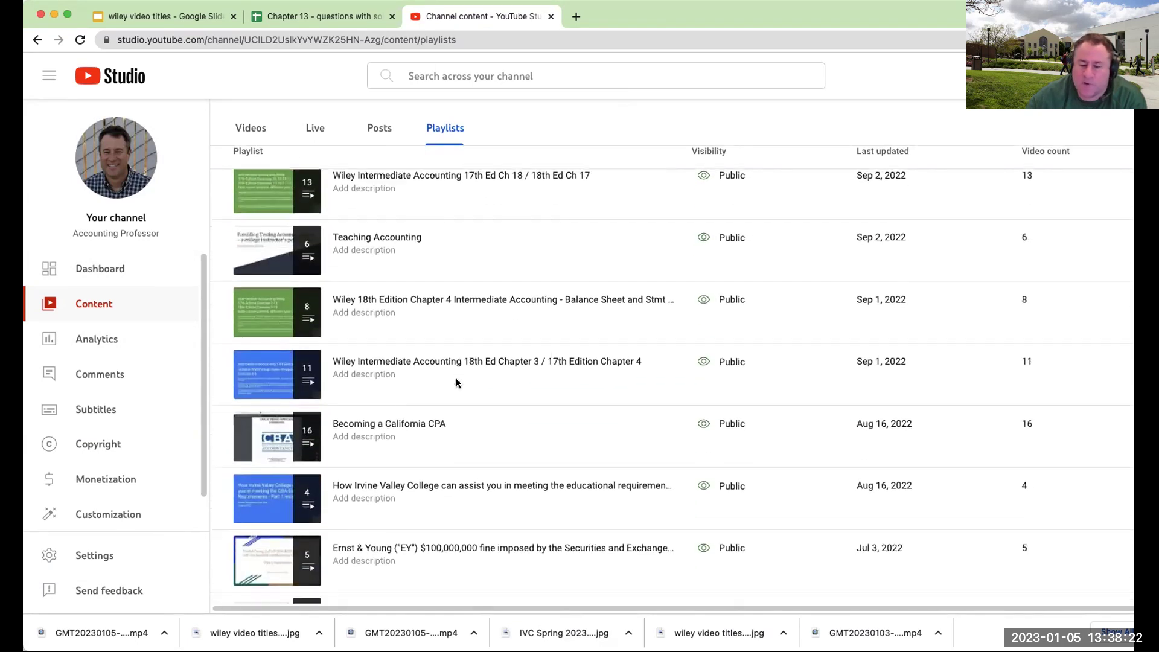
{"action": "scroll", "coordinate": [456, 382], "scroll_direction": "down", "scroll_amount": 10}
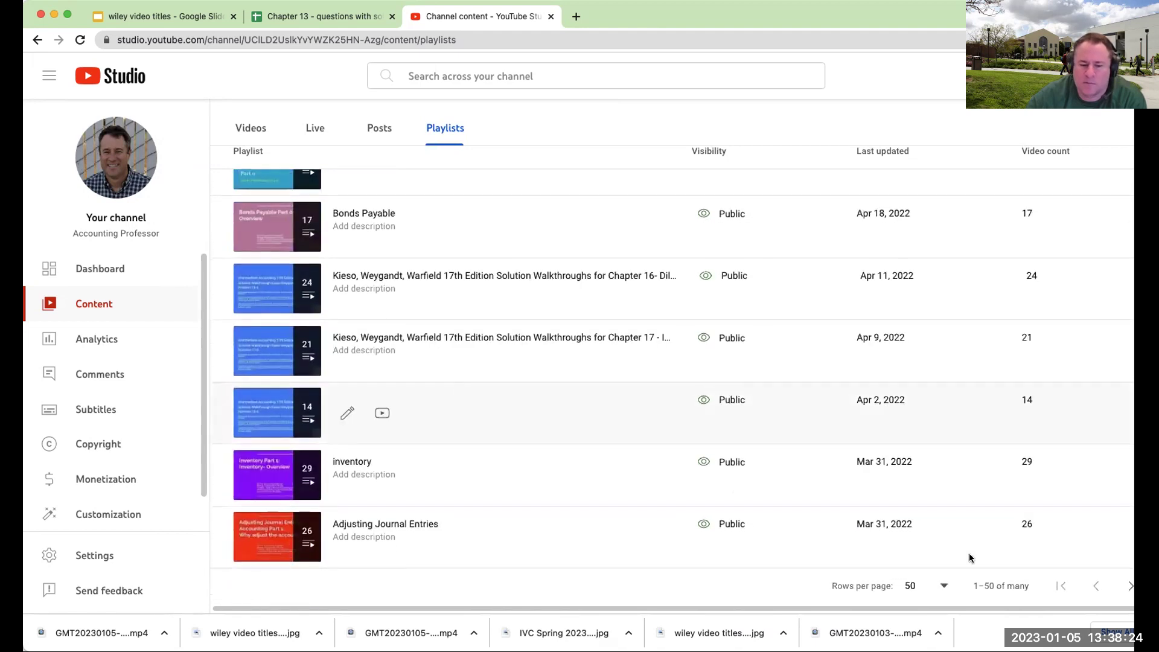
{"action": "left_click", "coordinate": [1126, 588]}
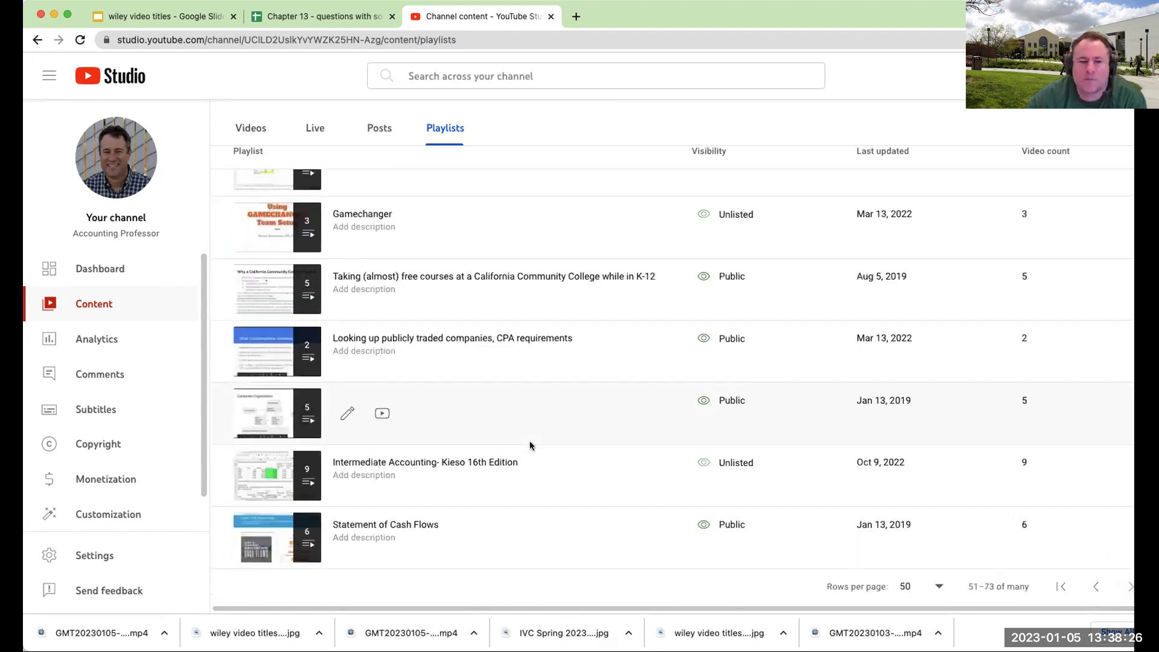
{"action": "scroll", "coordinate": [530, 445], "scroll_direction": "up", "scroll_amount": 15}
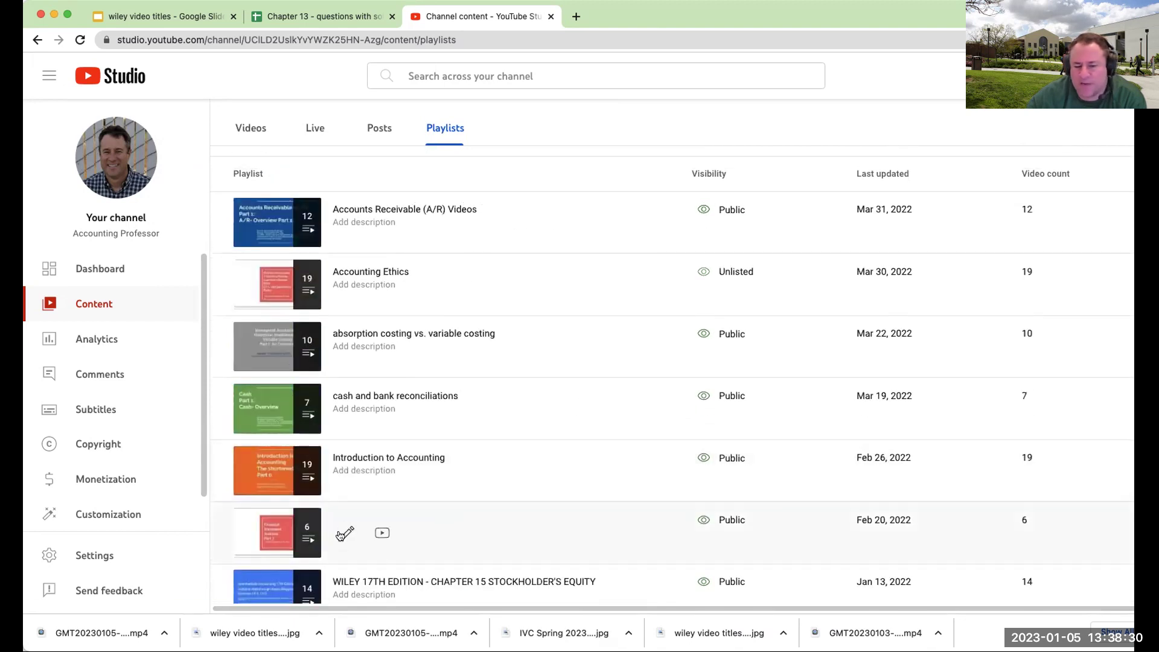
Step: Open the Financial Statement Analysis - Spring 2022 playlist page with its six February 2022 videos
{"action": "left_click", "coordinate": [341, 532]}
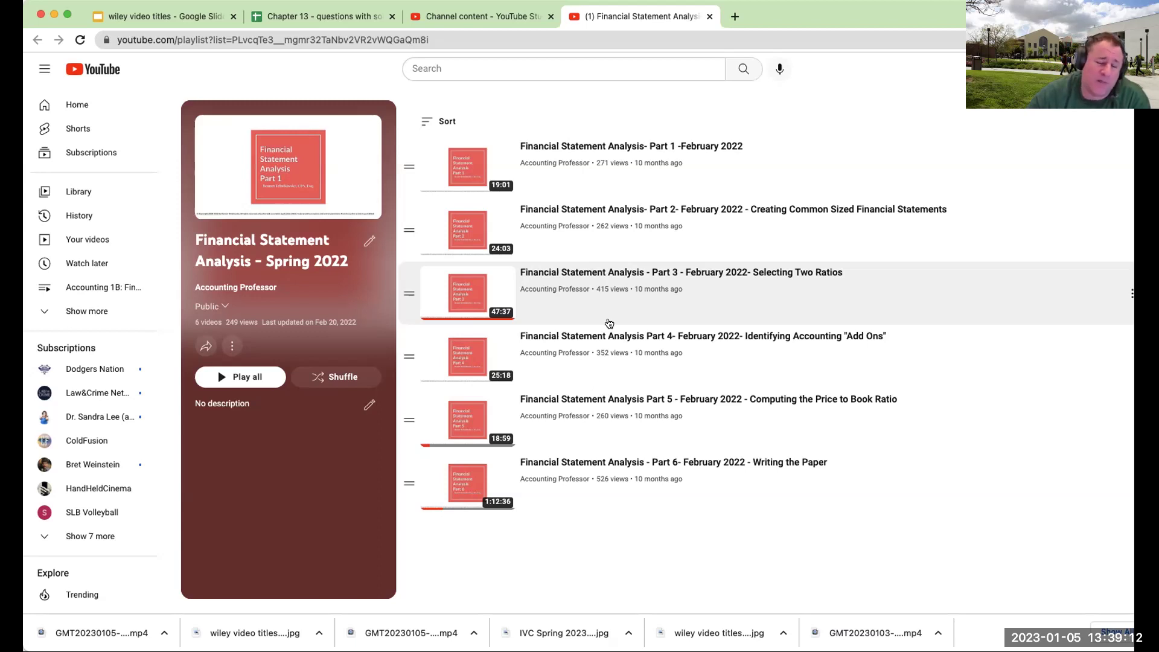
Step: Start the wiley video titles deck as a full-screen slideshow on the THANK YOU WILEY slide
{"action": "left_click", "coordinate": [178, 18]}
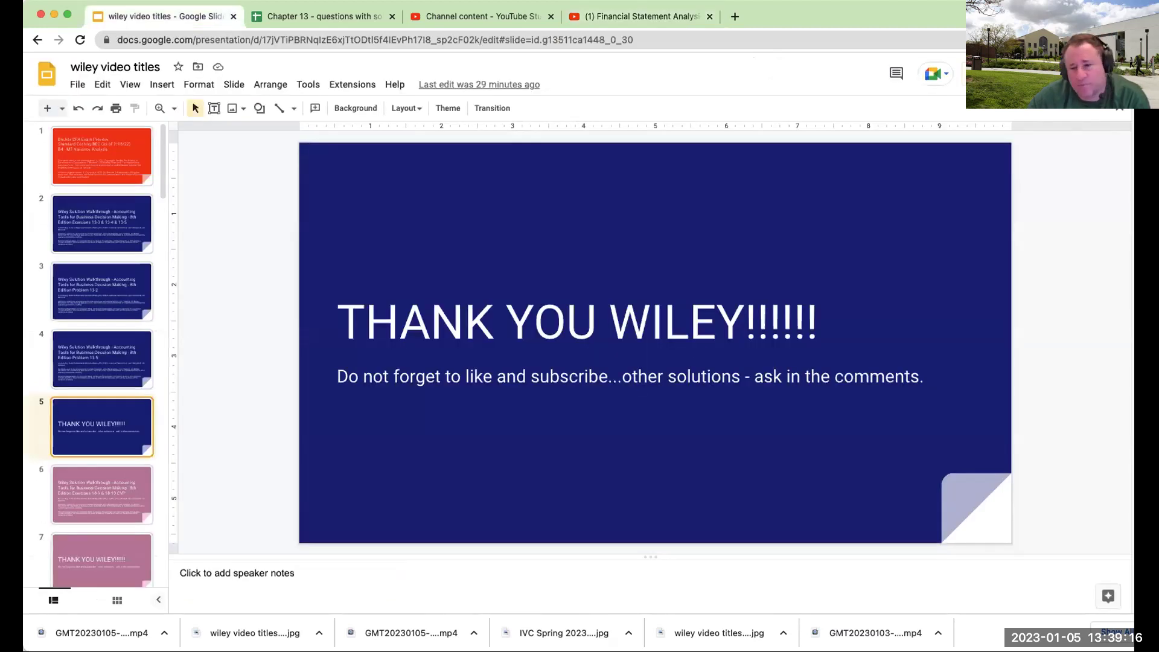
{"action": "left_click", "coordinate": [990, 74]}
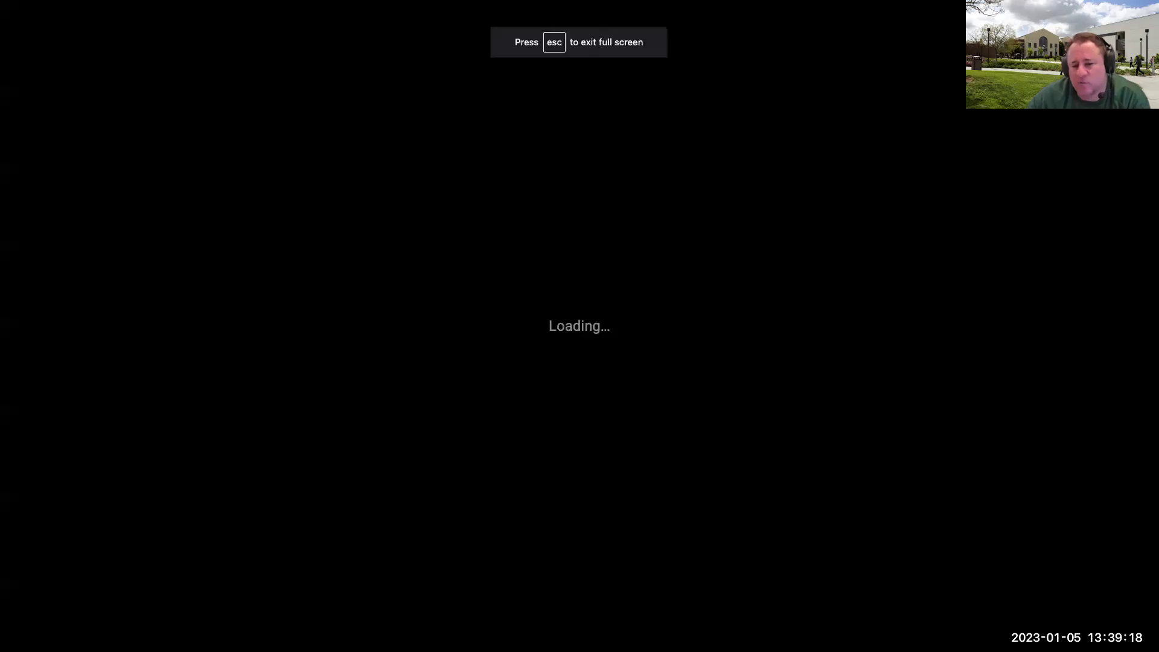